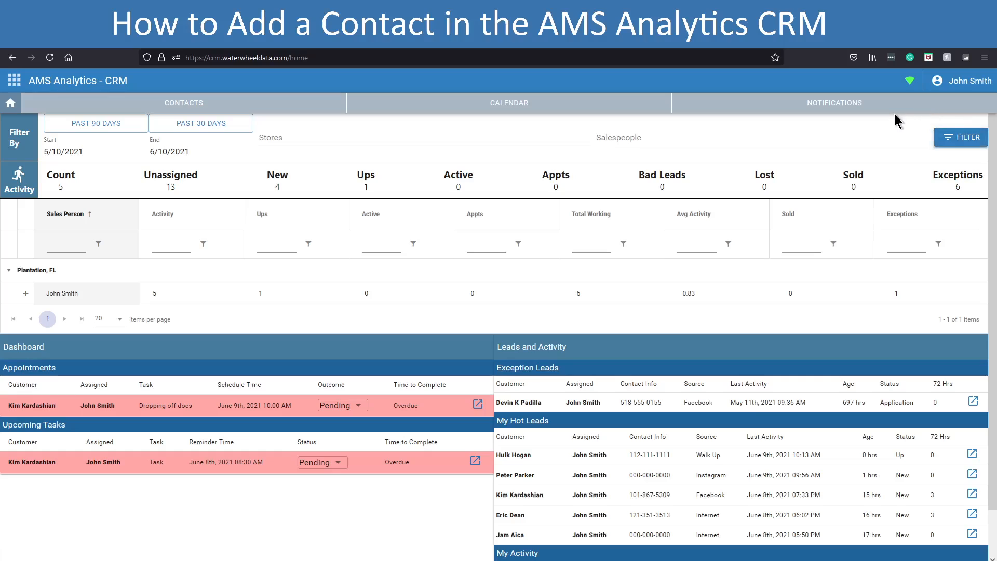
Step: Open the contacts list, search it by a contact's first name, and clear the name filter
{"action": "left_click", "coordinate": [165, 107]}
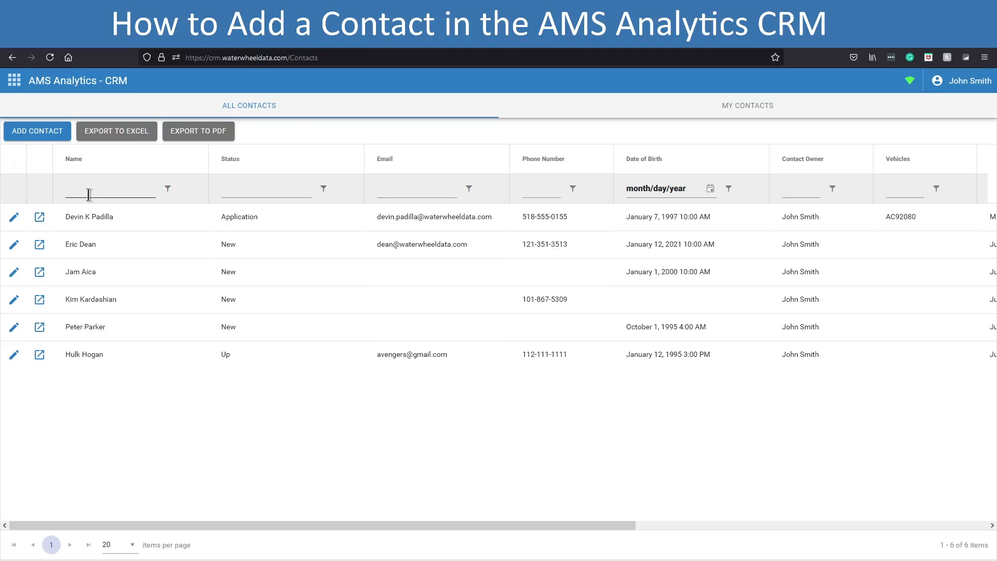
{"action": "type", "text": "kim"}
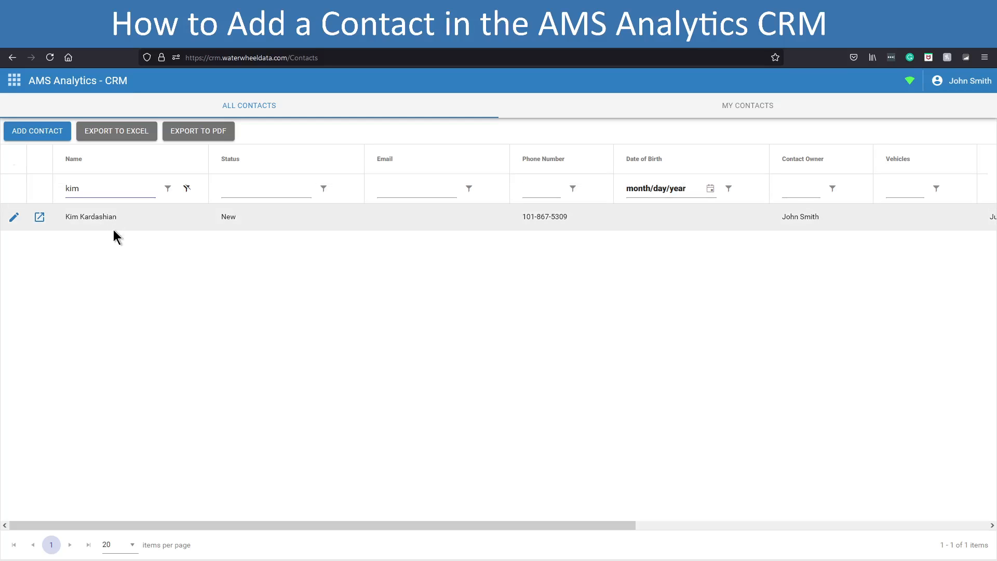
{"action": "key", "text": "BackSpace"}
{"action": "key", "text": "BackSpace"}
{"action": "key", "text": "BackSpace"}
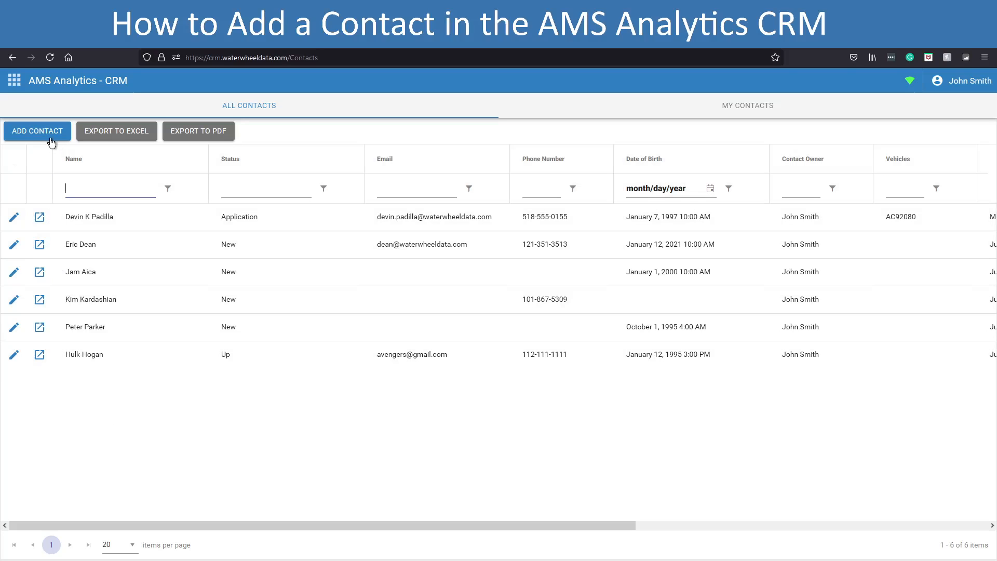
Step: Start a new contact and enter the contact's first and last name, leaving the middle name empty
{"action": "left_click", "coordinate": [55, 133]}
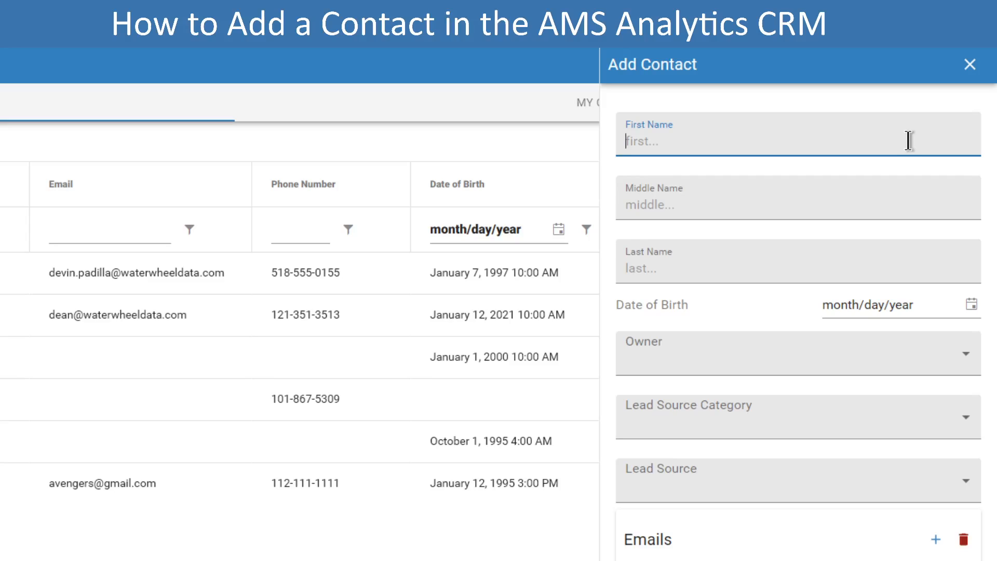
{"action": "type", "text": "Tony"}
{"action": "key", "text": "Tab"}
{"action": "key", "text": "Tab"}
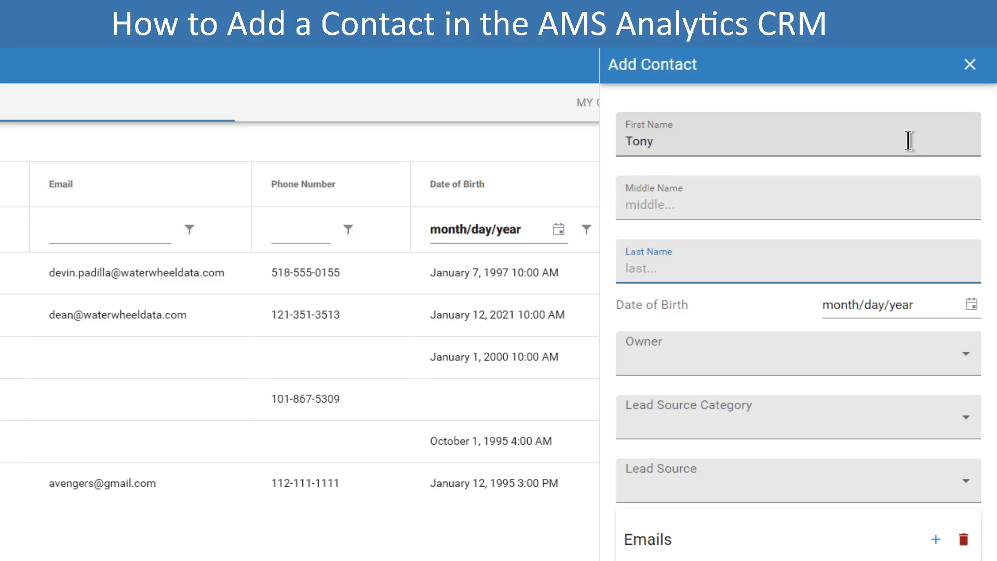
{"action": "left_click", "coordinate": [721, 203]}
{"action": "left_click", "coordinate": [710, 269]}
{"action": "type", "text": "Stark"}
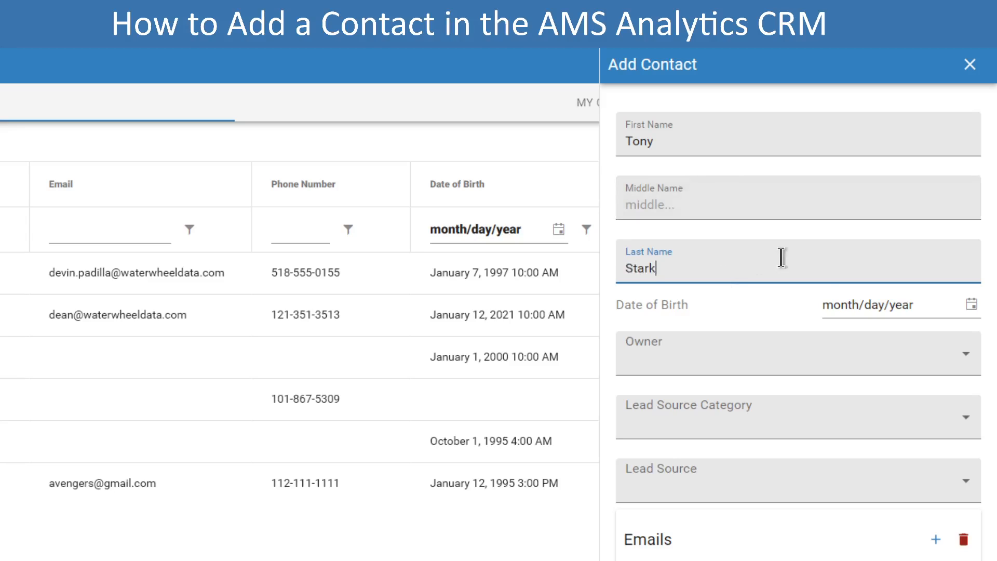
Step: Pick a date of birth for the new contact from the calendar by year, month and day
{"action": "left_click", "coordinate": [972, 306]}
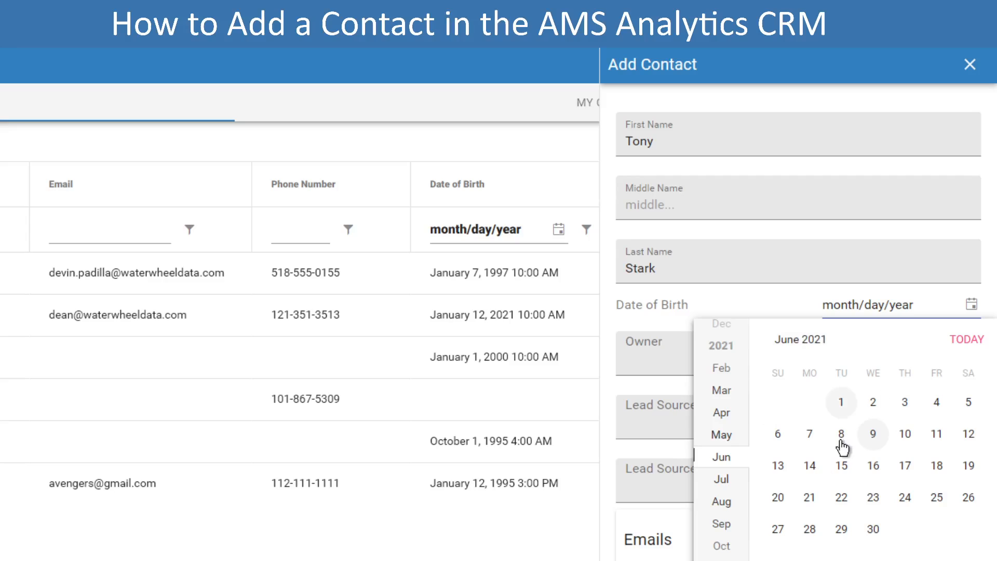
{"action": "left_click", "coordinate": [788, 341]}
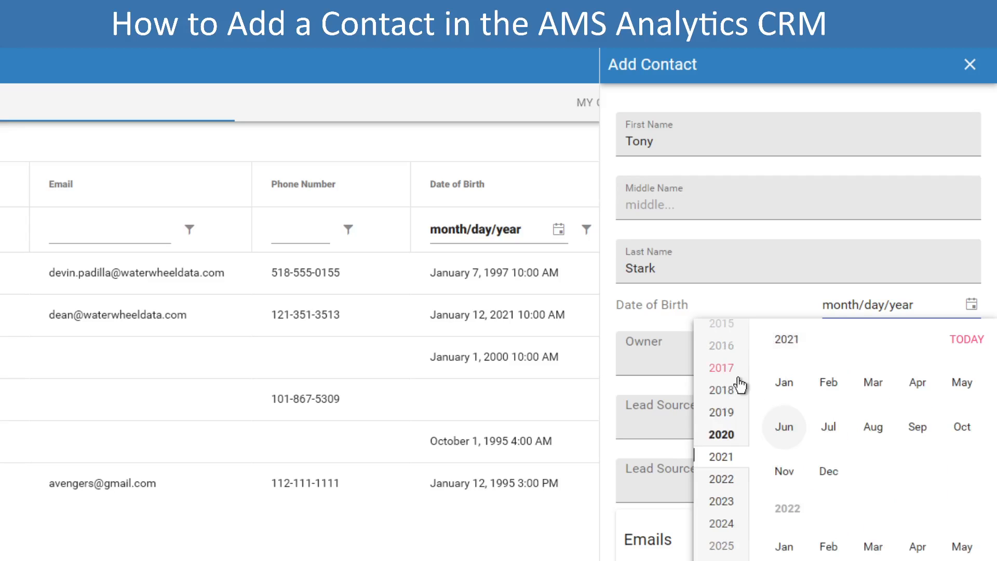
{"action": "left_click", "coordinate": [734, 442]}
{"action": "scroll", "coordinate": [736, 355], "scroll_direction": "up", "scroll_amount": 10}
{"action": "scroll", "coordinate": [736, 349], "scroll_direction": "up", "scroll_amount": 15}
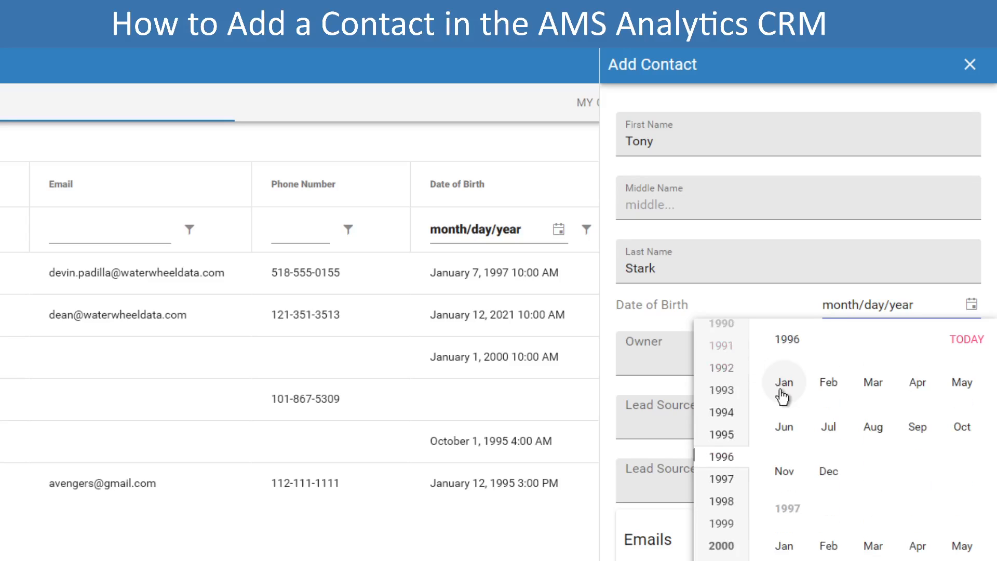
{"action": "scroll", "coordinate": [738, 377], "scroll_direction": "up", "scroll_amount": 5}
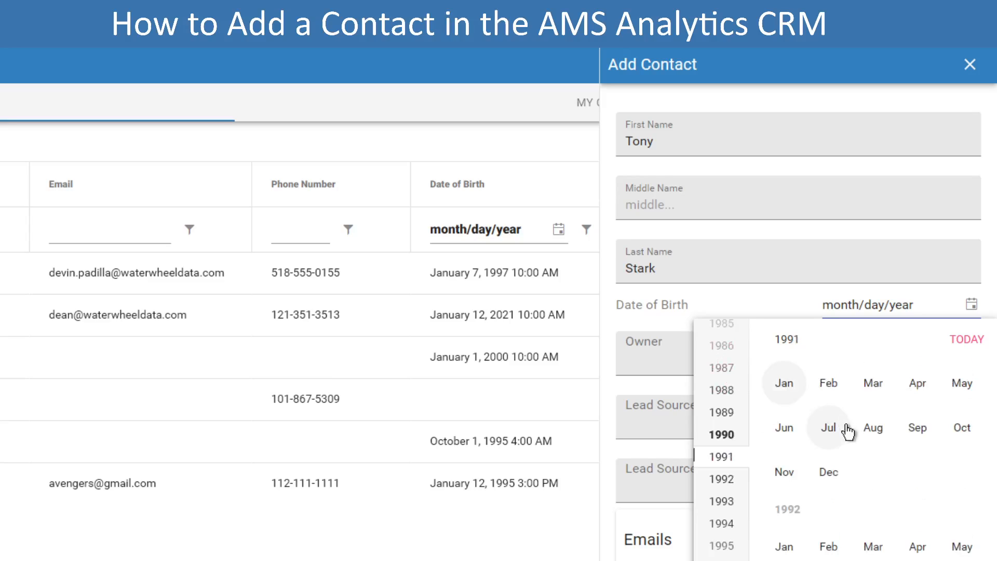
{"action": "left_click", "coordinate": [846, 430]}
{"action": "left_click", "coordinate": [873, 444]}
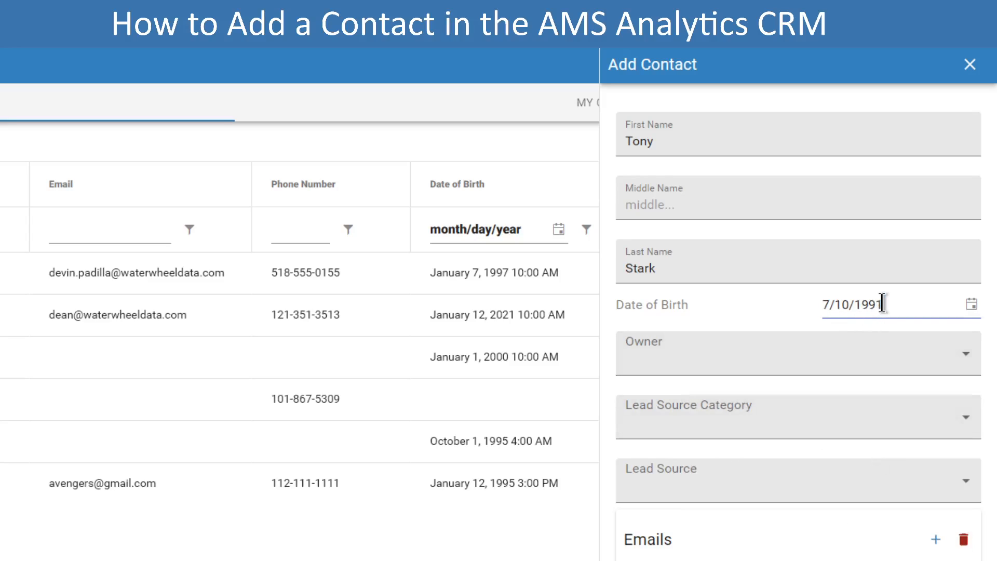
Step: Enter the contact's date of birth directly in the date field, replacing month, day and year
{"action": "left_click", "coordinate": [827, 307]}
{"action": "type", "text": "11/"}
{"action": "type", "text": "12/"}
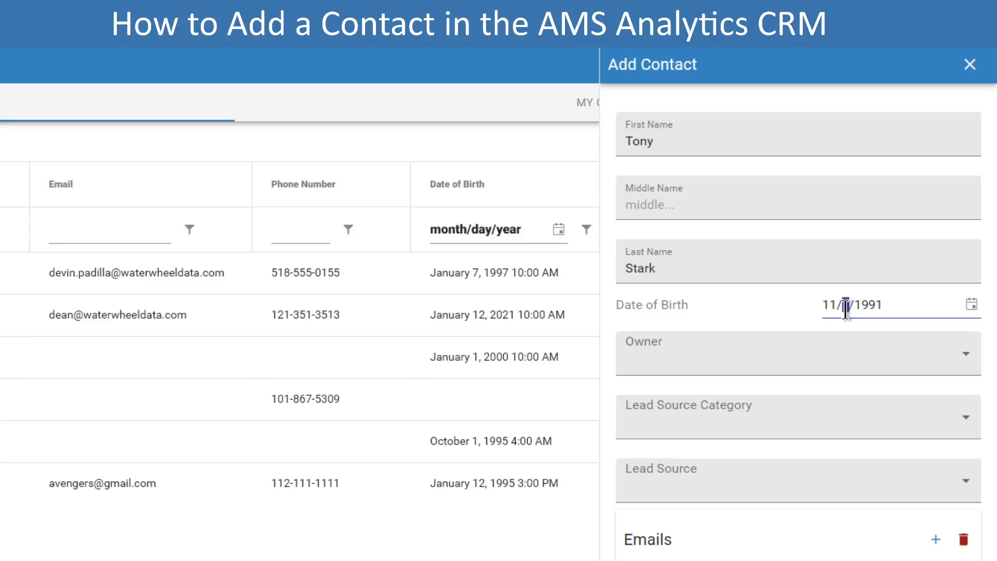
{"action": "type", "text": "1995"}
{"action": "left_click", "coordinate": [793, 312]}
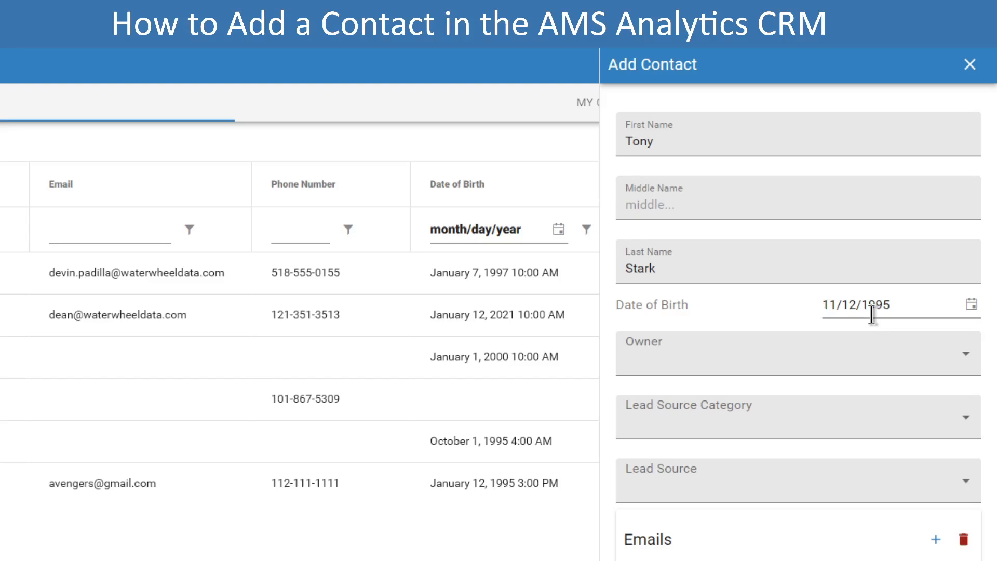
Step: Set the new contact's owner to the salesperson who is signed in
{"action": "left_click", "coordinate": [854, 348]}
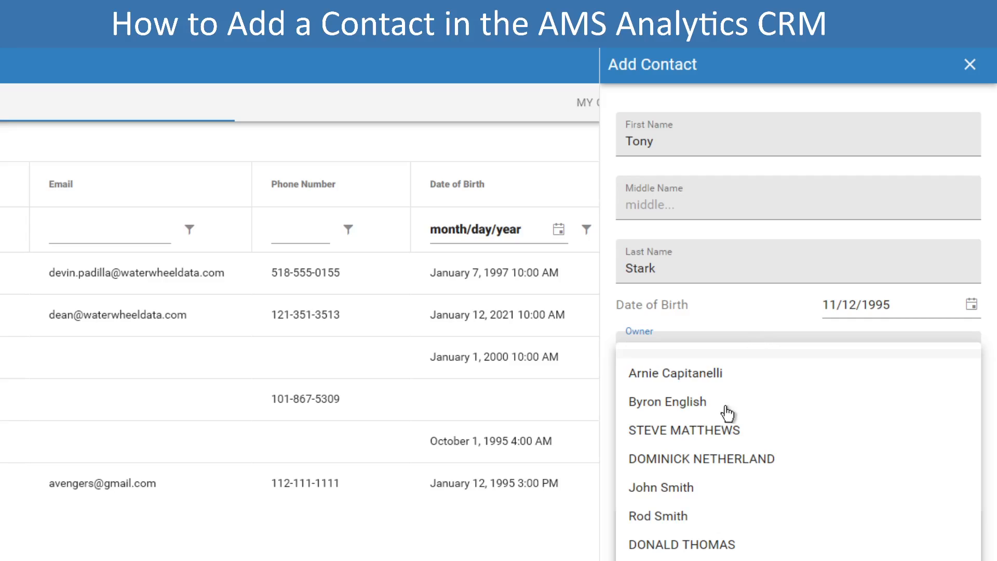
{"action": "left_click", "coordinate": [710, 491]}
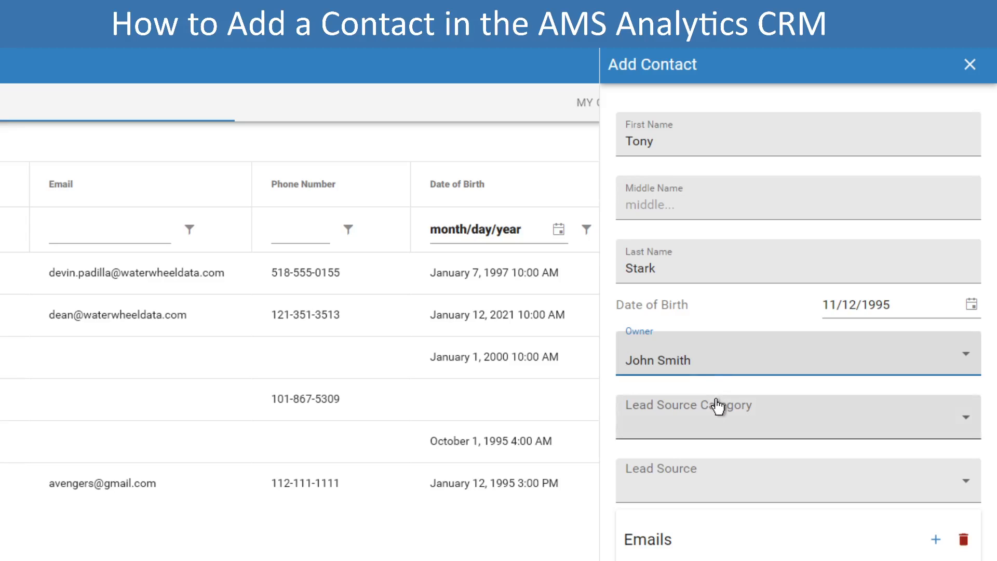
{"action": "left_click", "coordinate": [708, 378]}
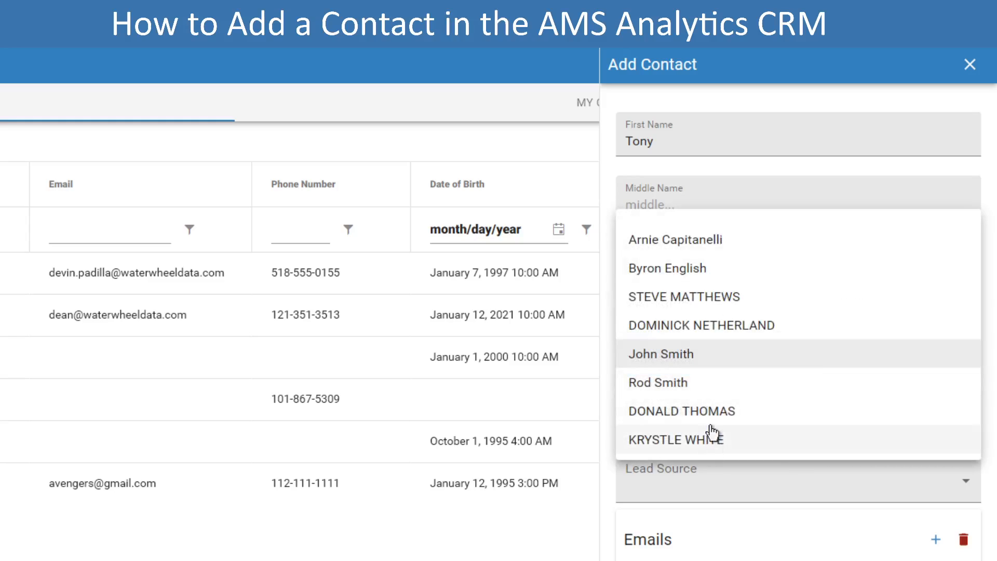
{"action": "left_click", "coordinate": [706, 367]}
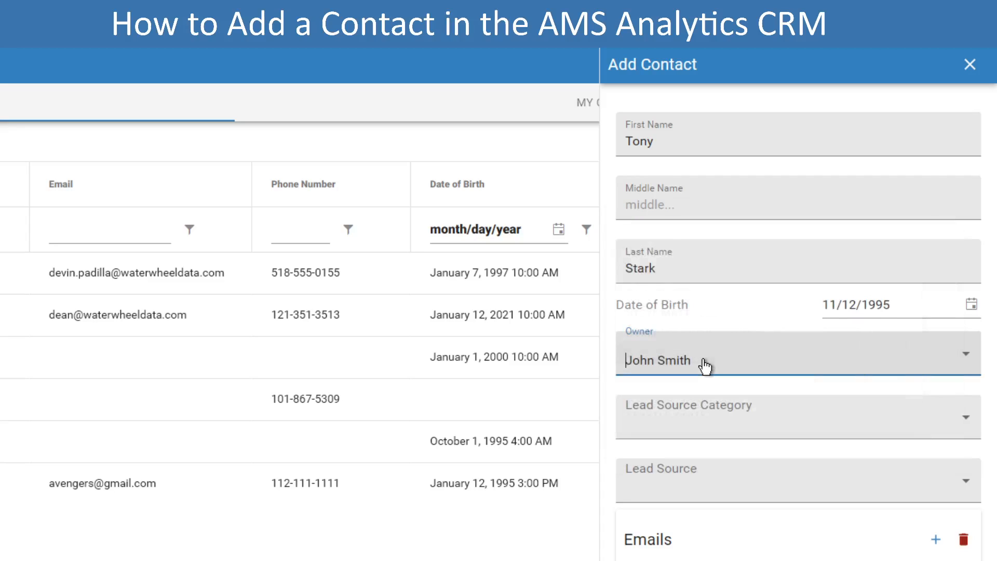
Step: Set the lead source category to Social Media and view the lead sources it offers
{"action": "left_click", "coordinate": [692, 413]}
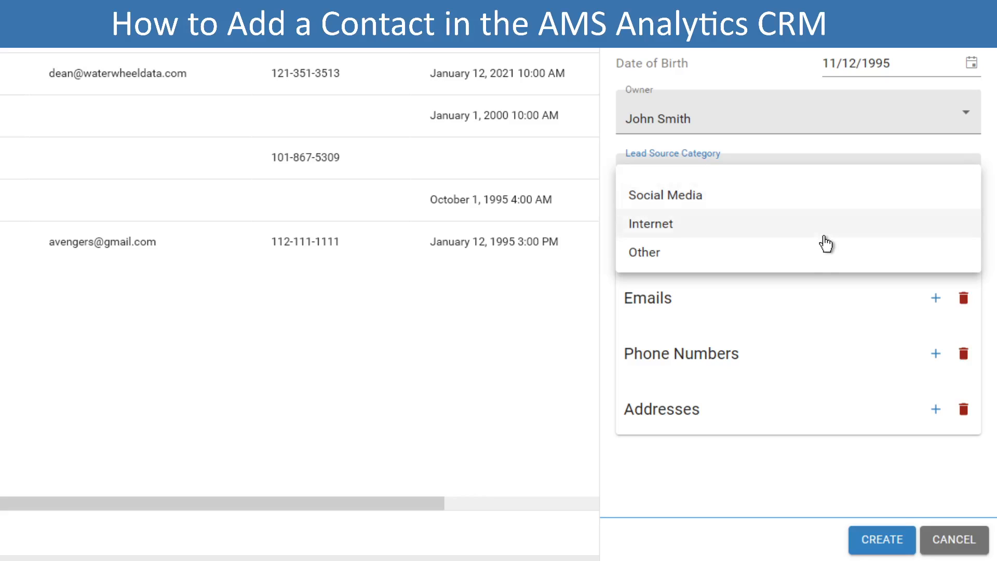
{"action": "left_click", "coordinate": [716, 197]}
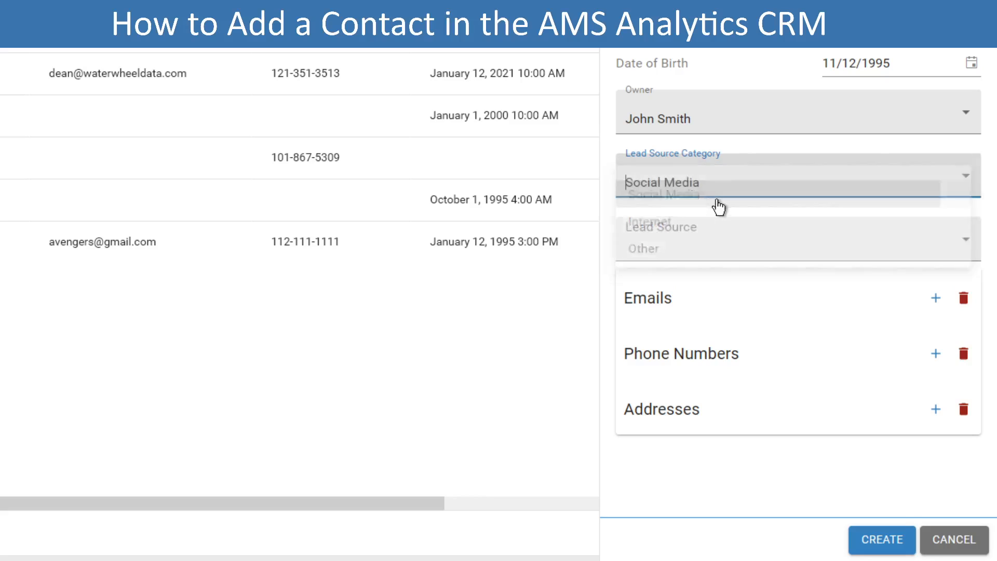
{"action": "left_click", "coordinate": [717, 231]}
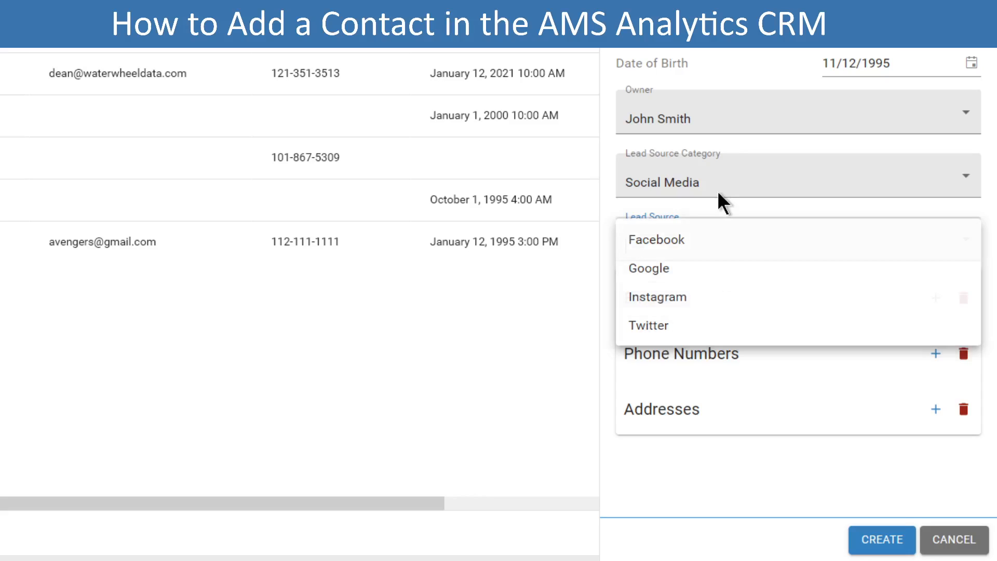
{"action": "key", "text": "Escape"}
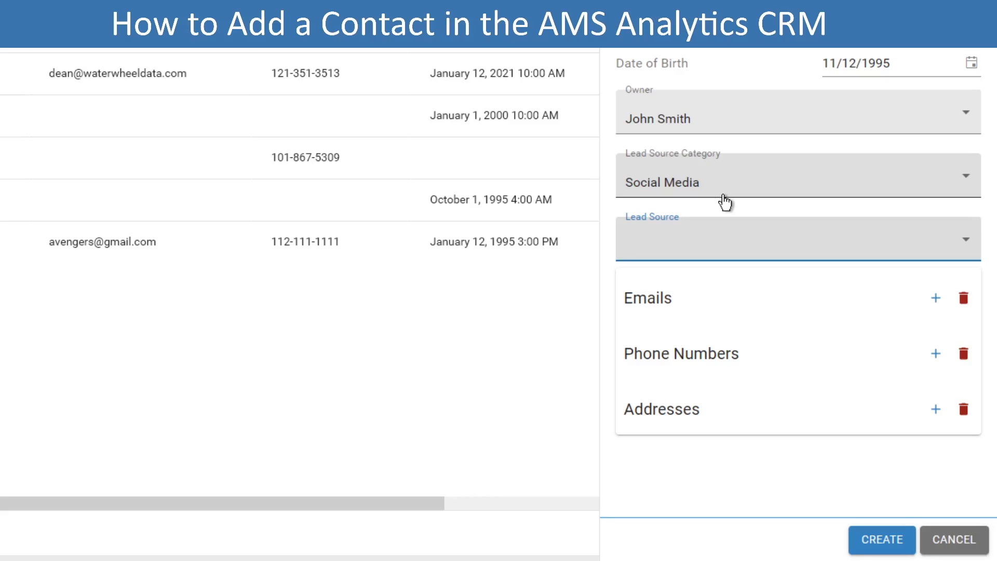
Step: Set the lead source category to Internet and choose Internet as the lead source
{"action": "left_click", "coordinate": [724, 196]}
{"action": "left_click", "coordinate": [725, 207]}
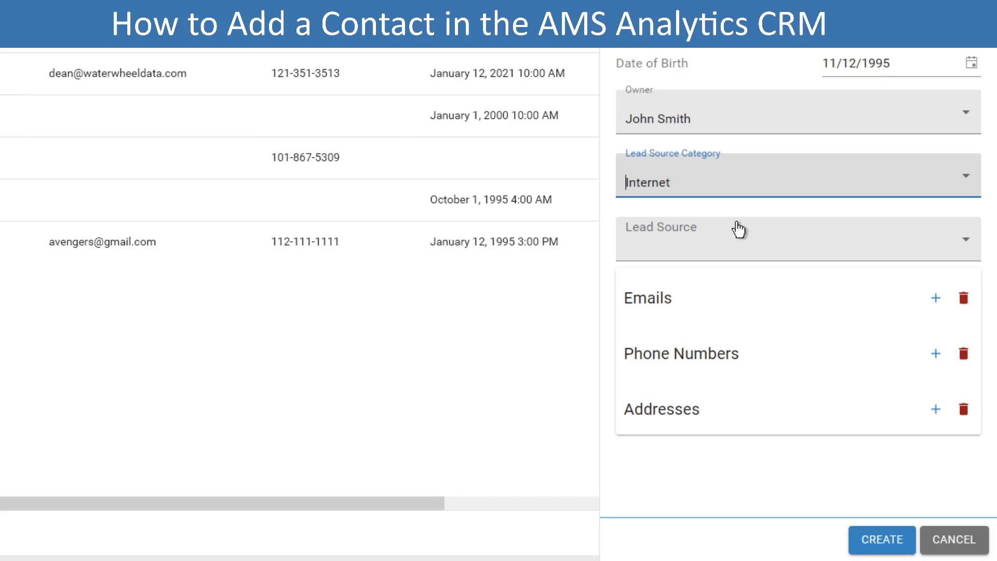
{"action": "left_click", "coordinate": [737, 228]}
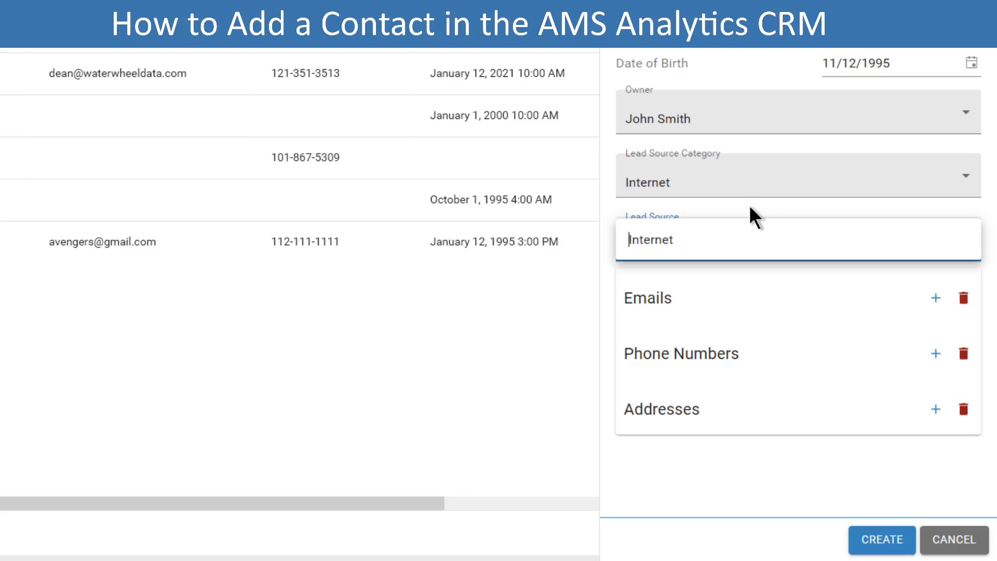
{"action": "left_click", "coordinate": [759, 216]}
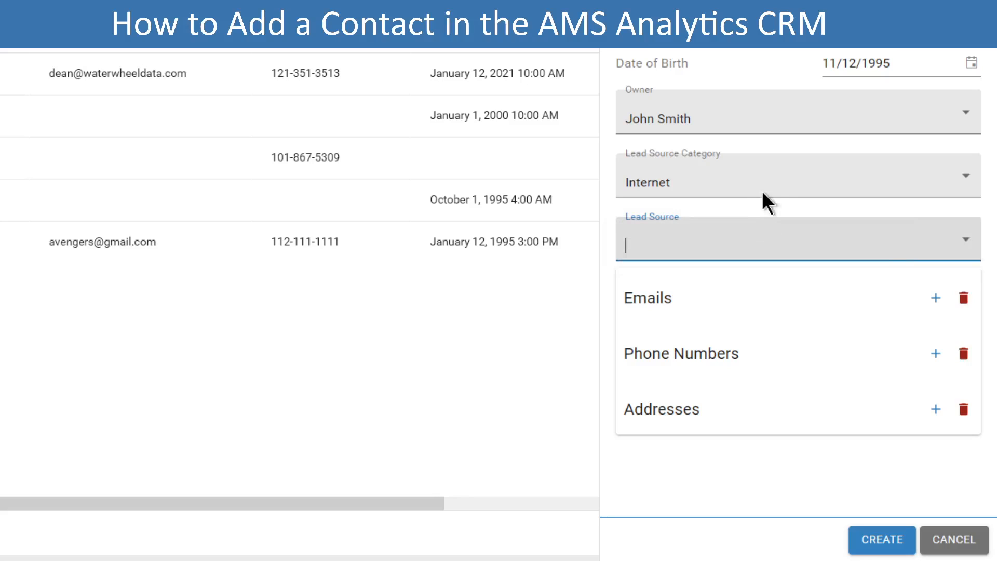
{"action": "left_click", "coordinate": [763, 194]}
{"action": "left_click", "coordinate": [773, 250]}
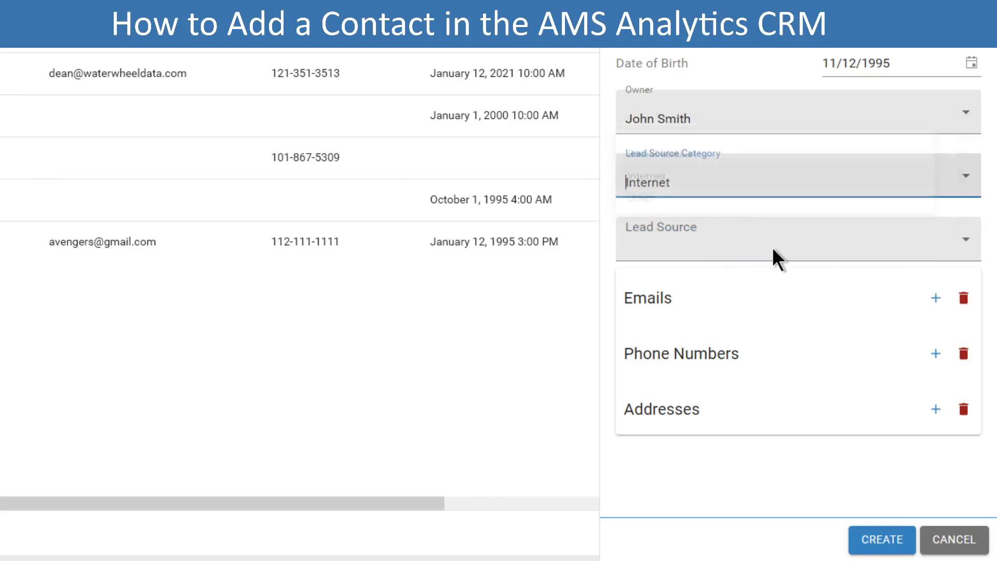
{"action": "left_click", "coordinate": [770, 254]}
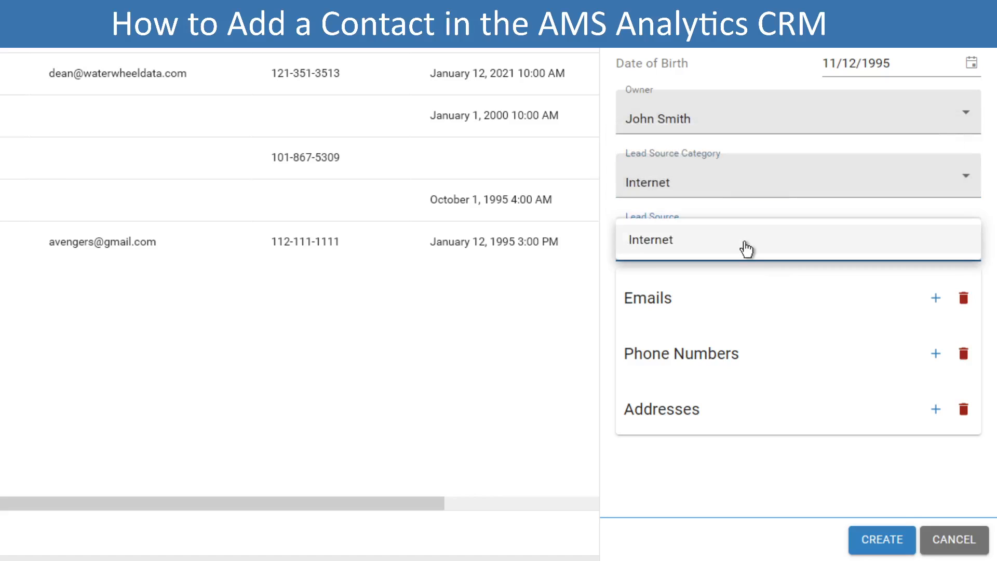
{"action": "left_click", "coordinate": [747, 248]}
Step: Set the lead source category to Other and the lead source to Walk Up
{"action": "left_click", "coordinate": [764, 191]}
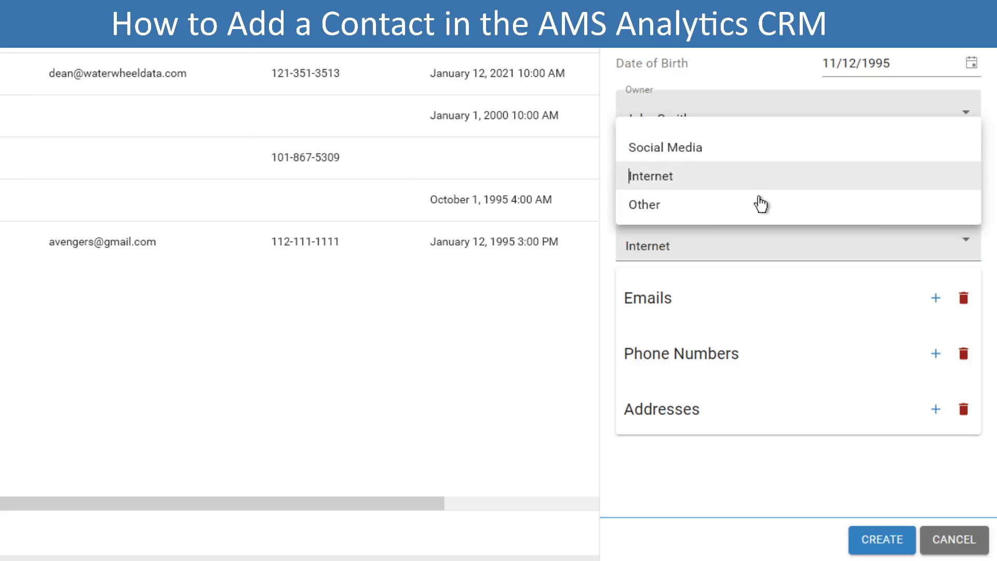
{"action": "left_click", "coordinate": [748, 245]}
{"action": "left_click", "coordinate": [717, 192]}
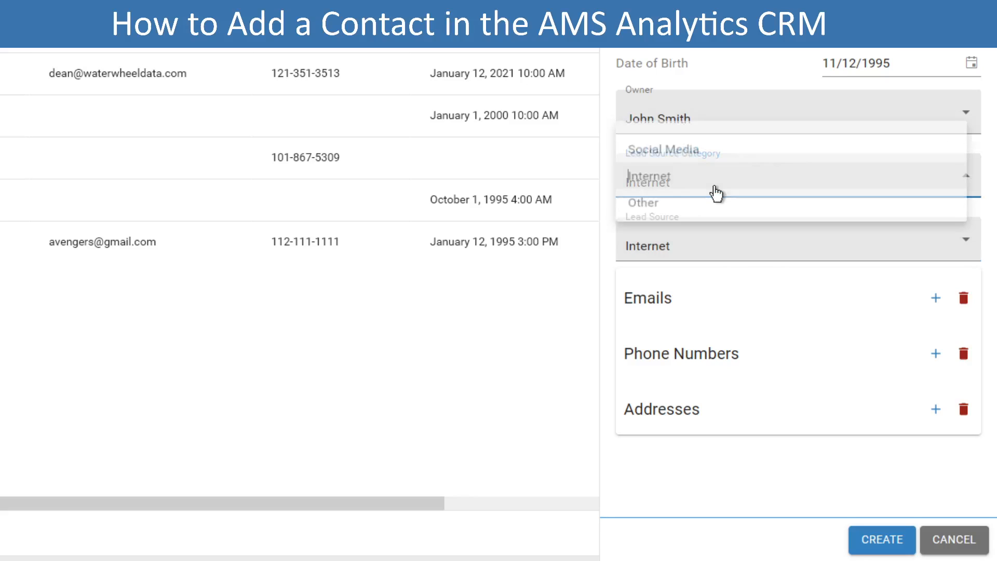
{"action": "left_click", "coordinate": [709, 208]}
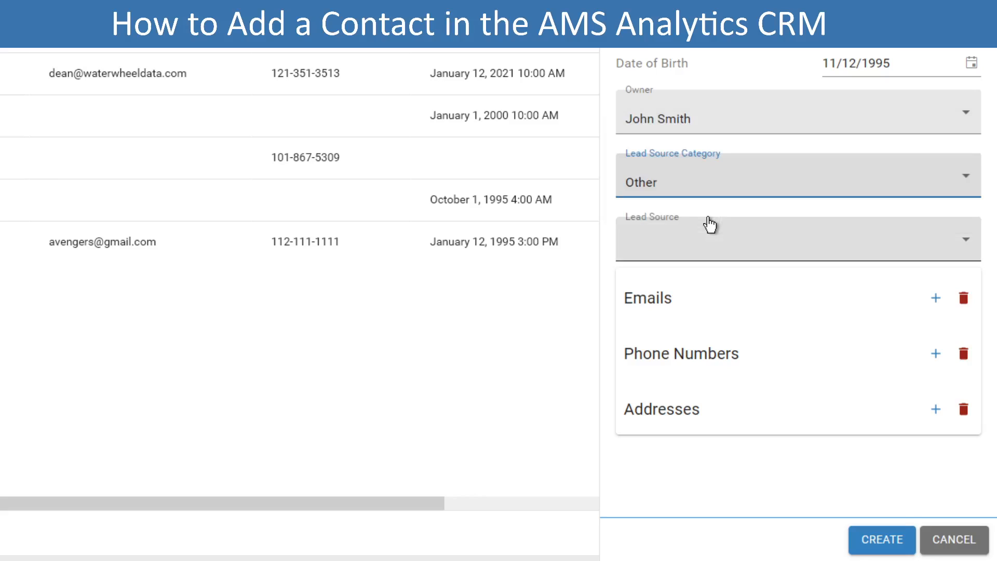
{"action": "left_click", "coordinate": [754, 234]}
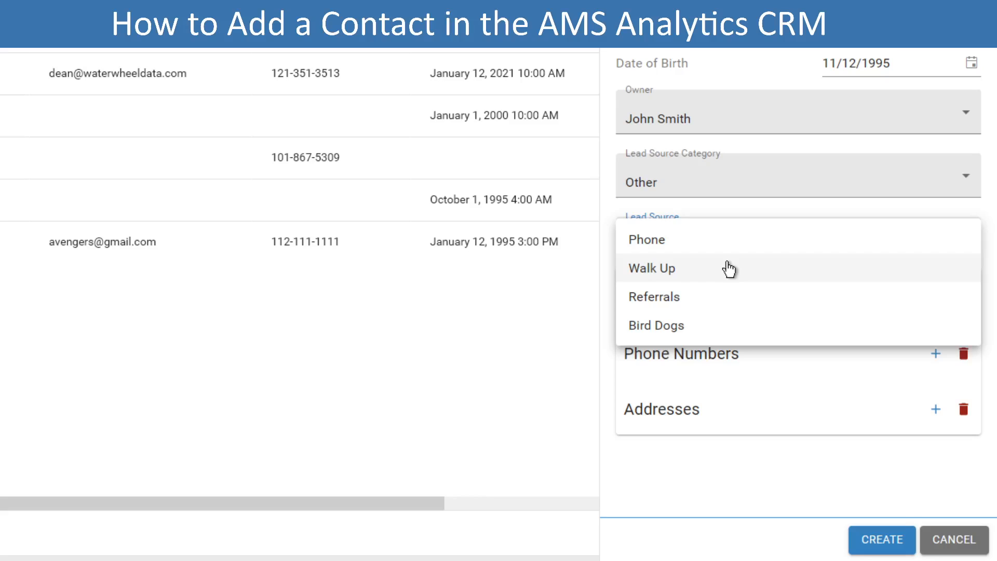
{"action": "left_click", "coordinate": [728, 269]}
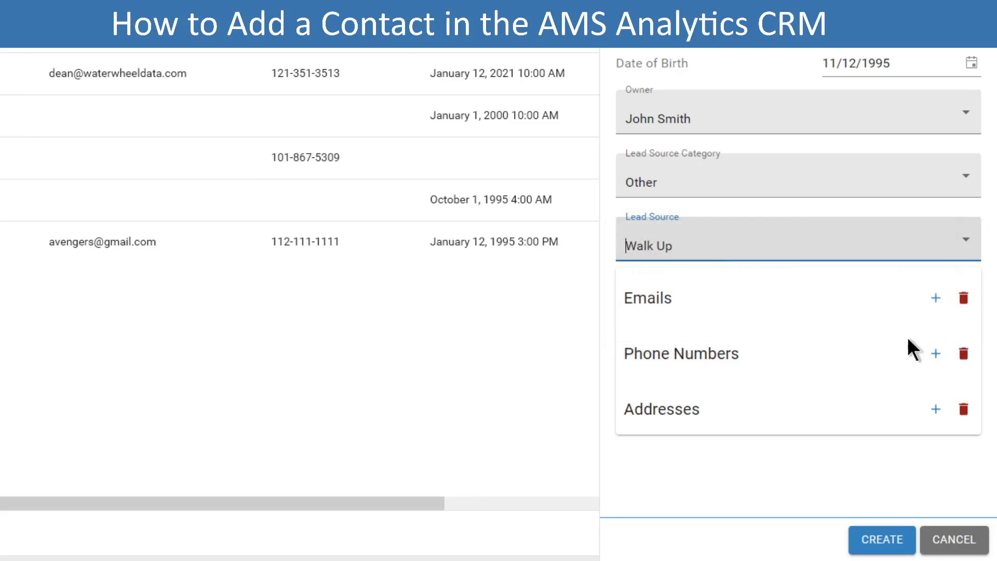
Step: Add a phone number to the contact, with type Work and marked as primary
{"action": "left_click", "coordinate": [934, 355]}
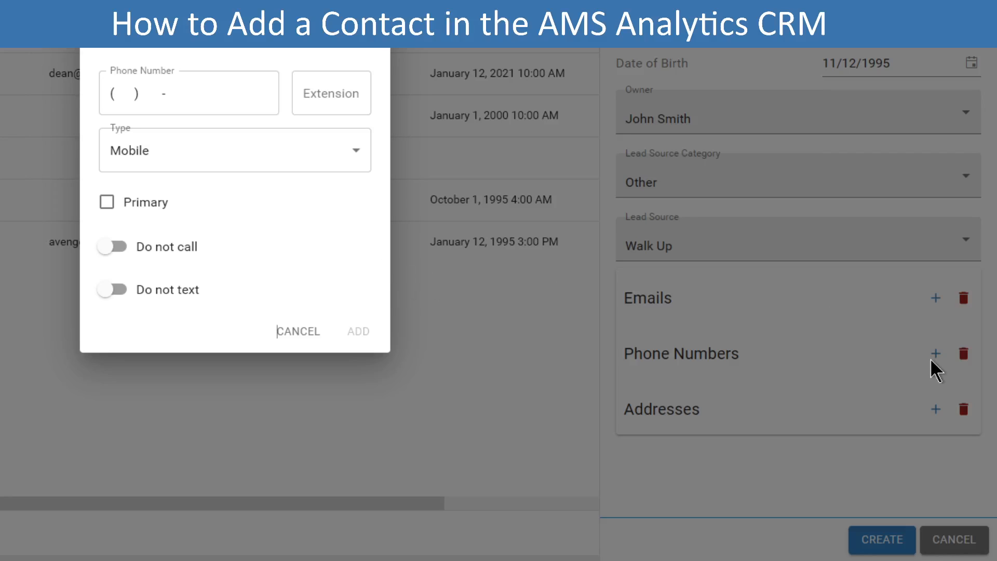
{"action": "left_click", "coordinate": [172, 106]}
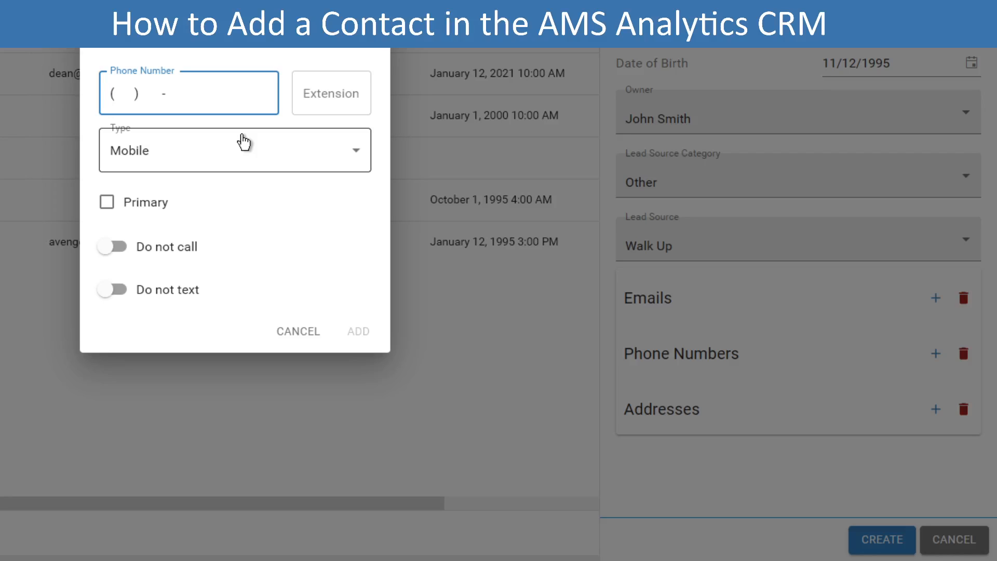
{"action": "type", "text": "112) 451-5256"}
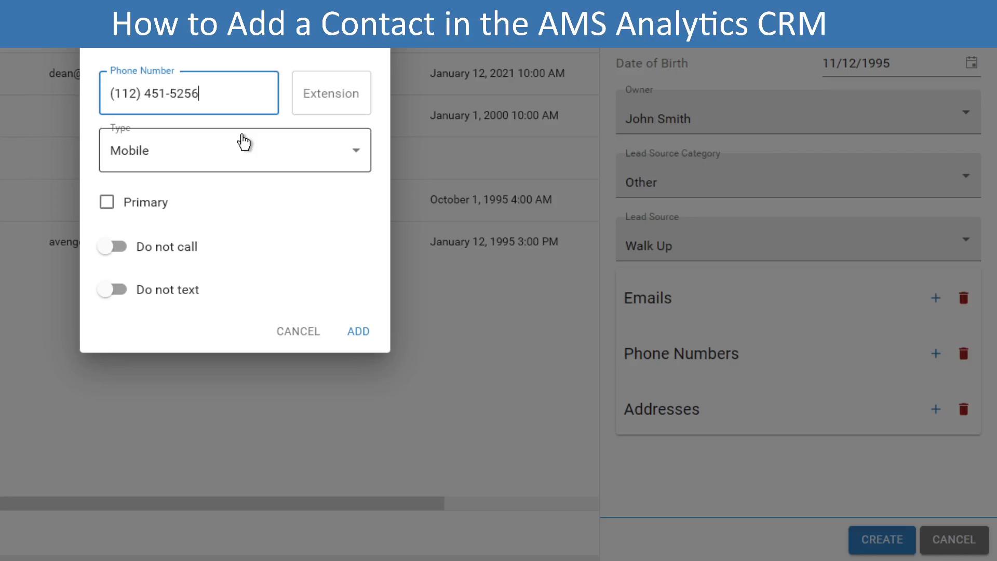
{"action": "left_click", "coordinate": [144, 203]}
{"action": "left_click", "coordinate": [235, 163]}
{"action": "left_click", "coordinate": [240, 179]}
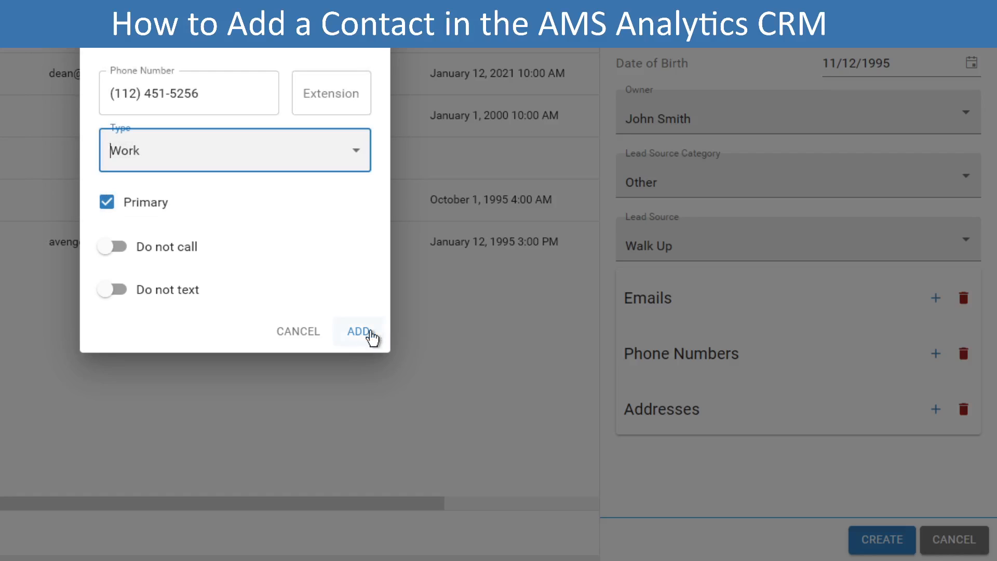
{"action": "left_click", "coordinate": [371, 337]}
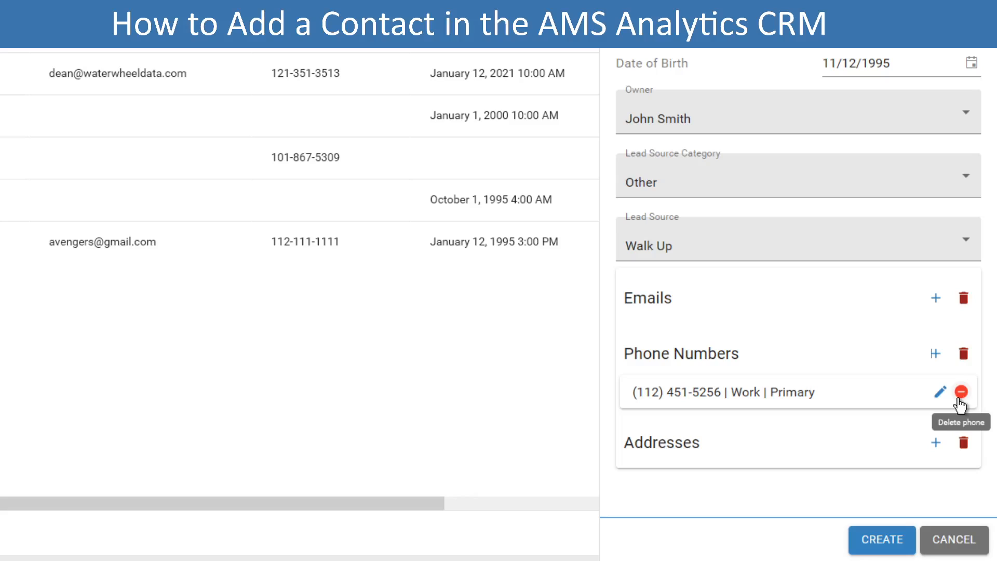
Step: Start a new address for the contact and enter its first address line and city
{"action": "left_click", "coordinate": [937, 442]}
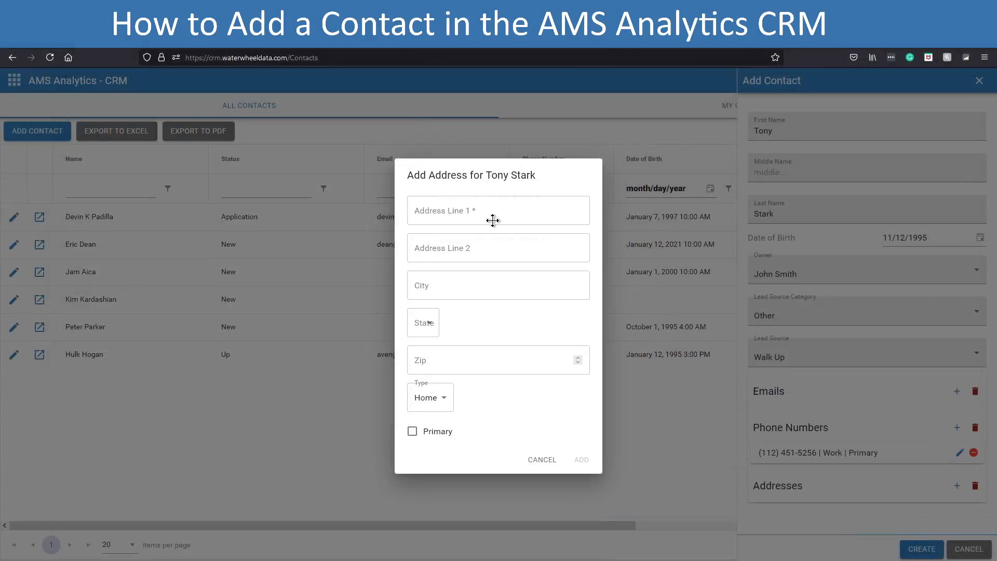
{"action": "left_click", "coordinate": [494, 220]}
{"action": "type", "text": "123"}
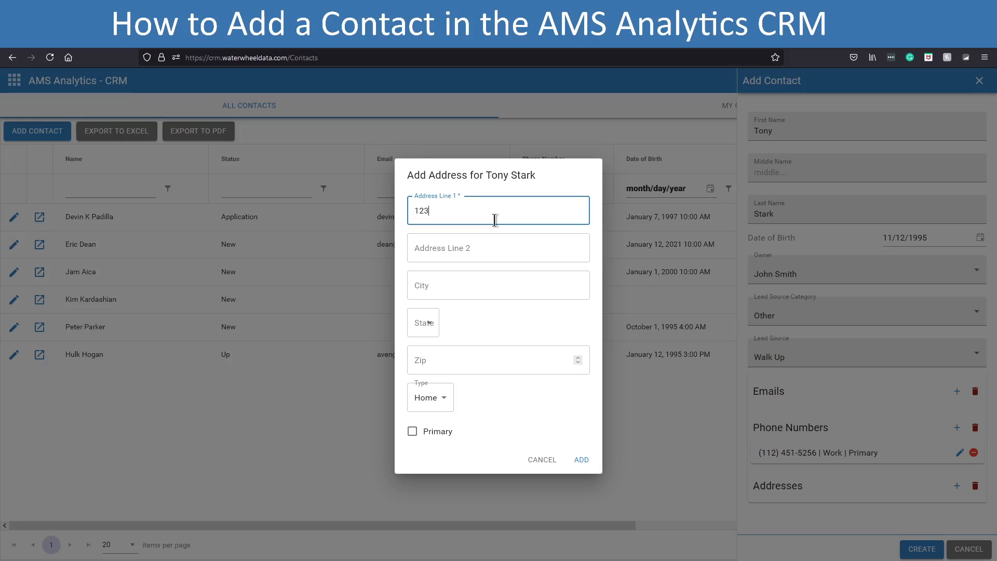
{"action": "type", "text": " Fake St"}
{"action": "left_click", "coordinate": [525, 291]}
{"action": "type", "text": "Ne"}
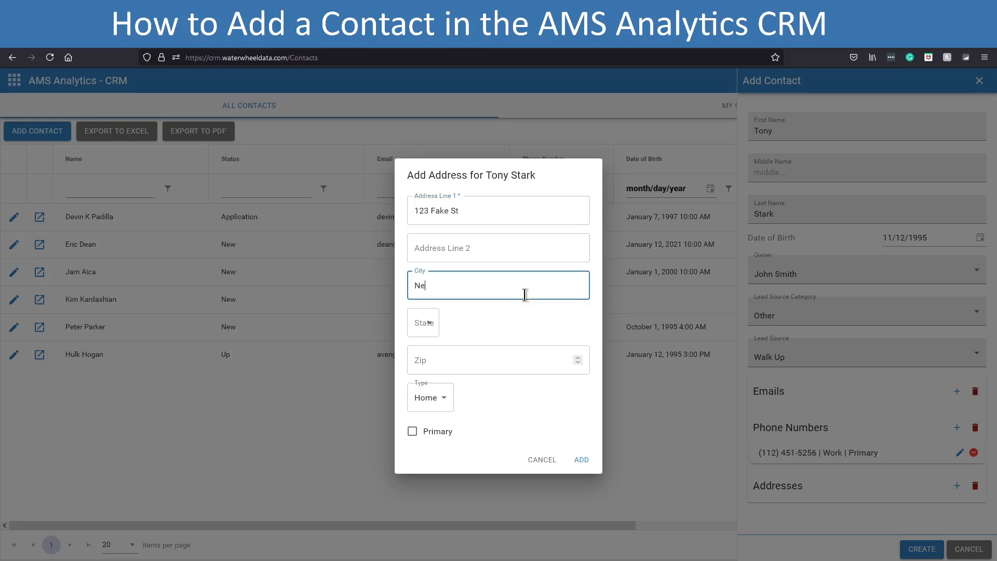
{"action": "type", "text": "w York"}
Step: Choose the state for the new address and enter its zip code
{"action": "left_click", "coordinate": [424, 327]}
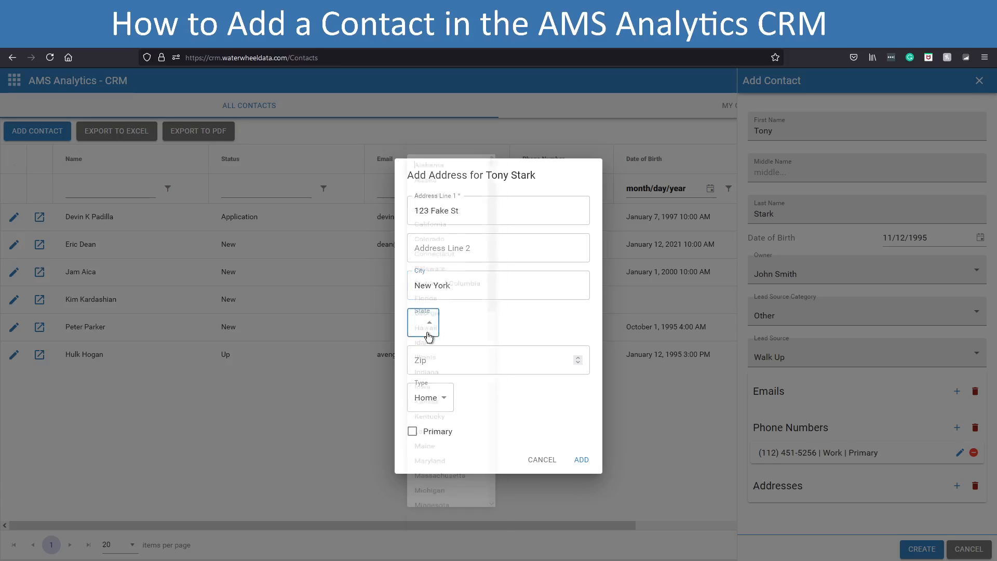
{"action": "left_click_drag", "start_coordinate": [503, 301], "coordinate": [499, 419]}
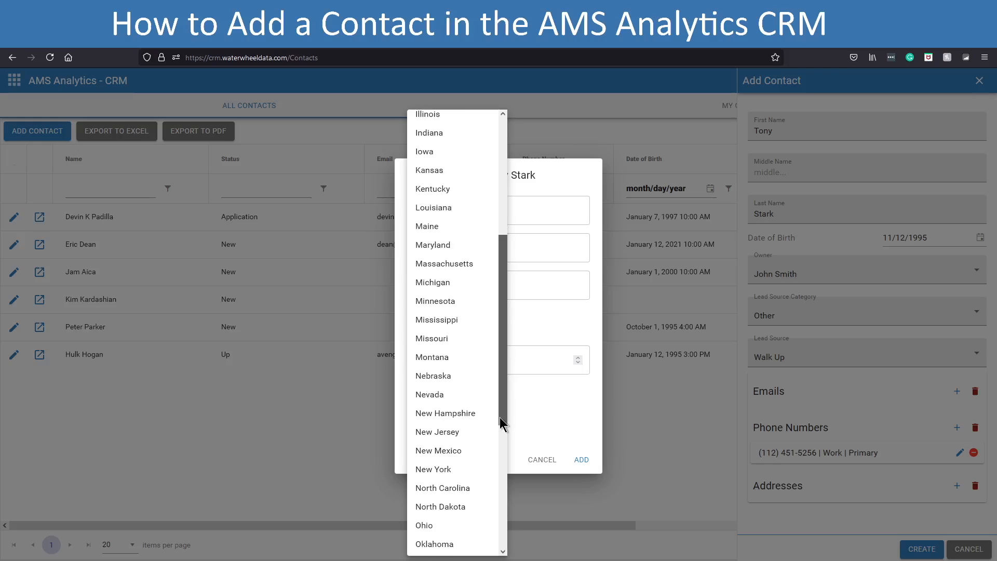
{"action": "left_click", "coordinate": [478, 464]}
{"action": "left_click", "coordinate": [481, 370]}
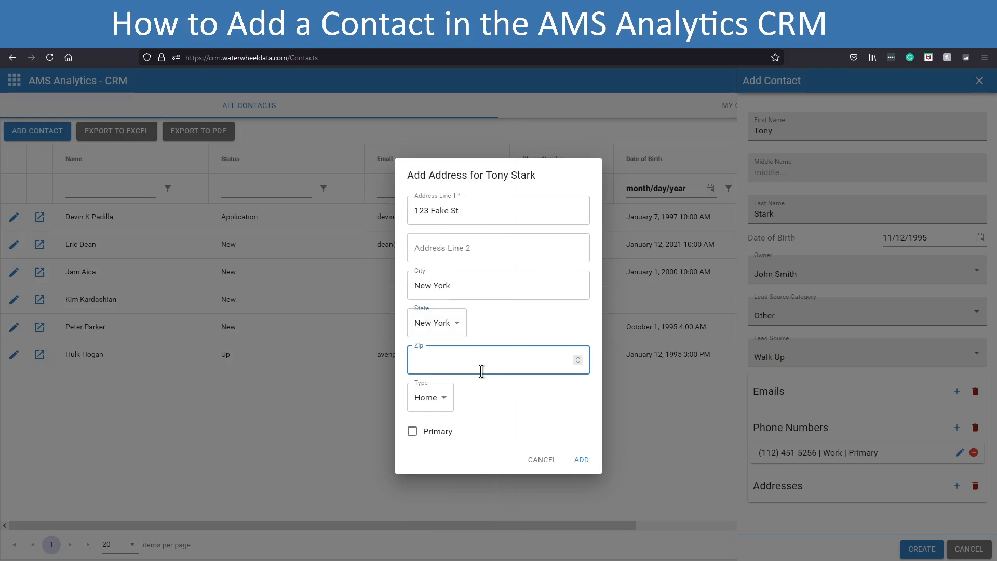
{"action": "type", "text": "12543"}
Step: Set the address type to Home, mark it as primary and add it to the contact
{"action": "left_click", "coordinate": [415, 404]}
{"action": "left_click", "coordinate": [418, 411]}
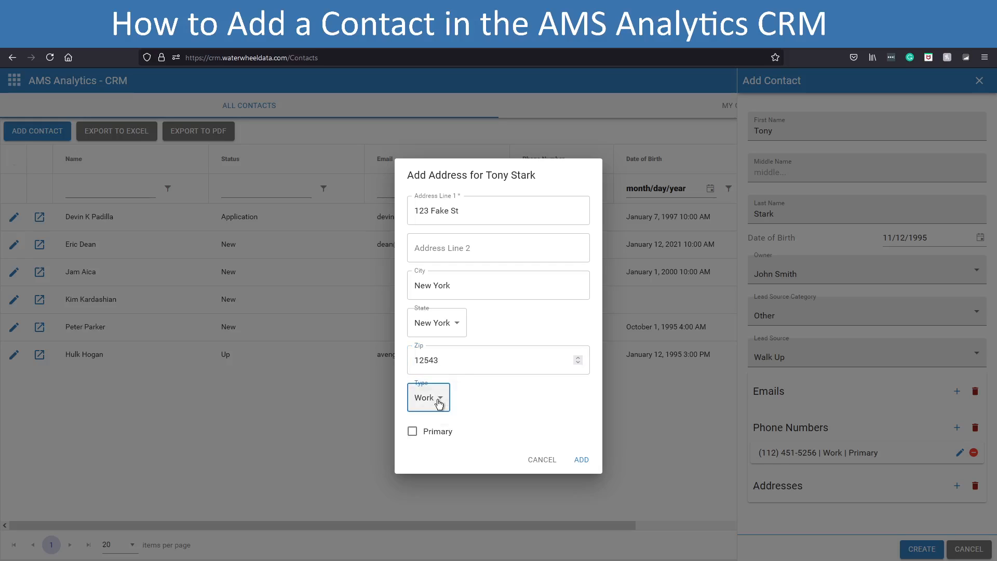
{"action": "left_click", "coordinate": [437, 400]}
{"action": "left_click", "coordinate": [434, 381]}
{"action": "left_click", "coordinate": [412, 431]}
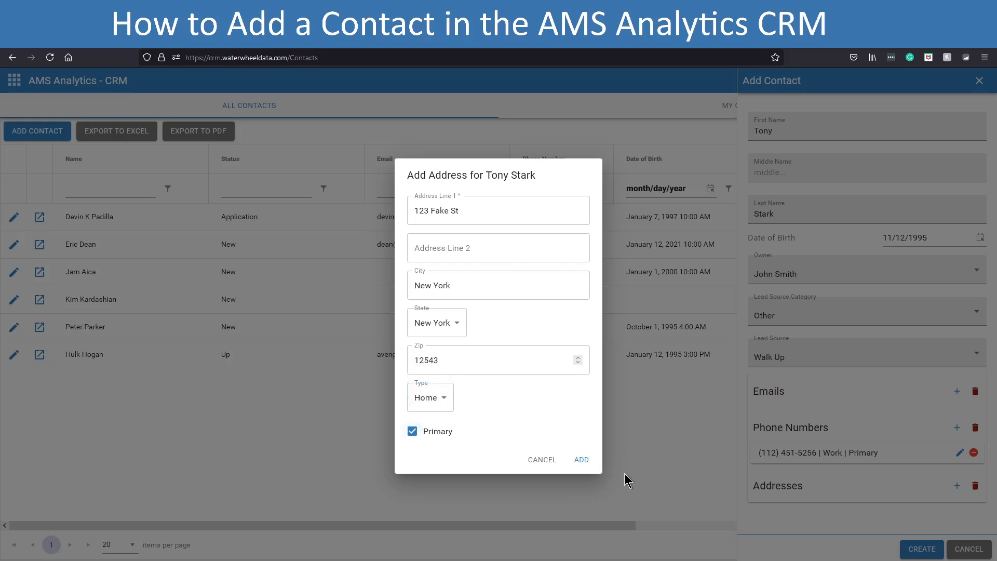
{"action": "left_click", "coordinate": [591, 463]}
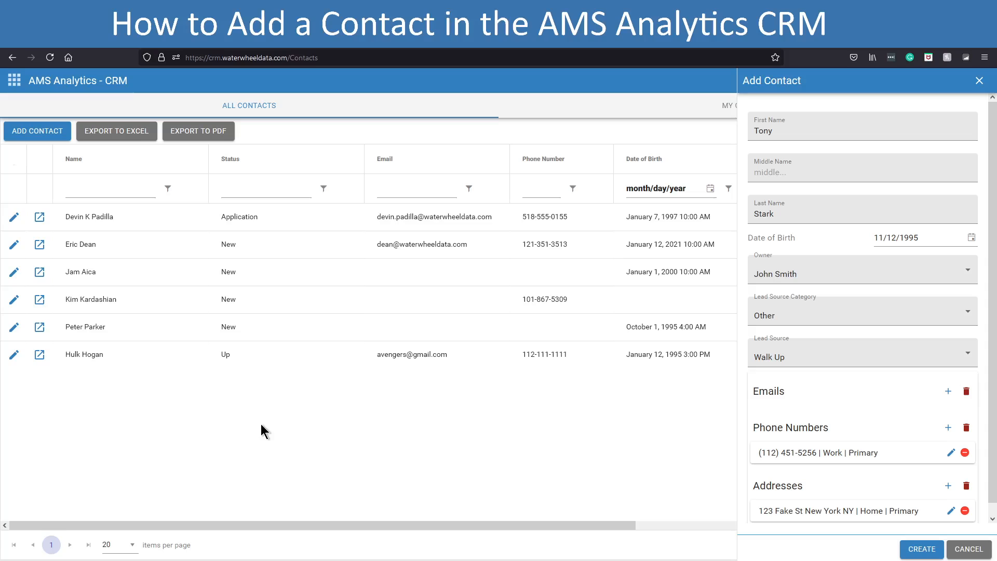
Step: Create the contact and open its record from the reloaded contact list
{"action": "left_click", "coordinate": [922, 549]}
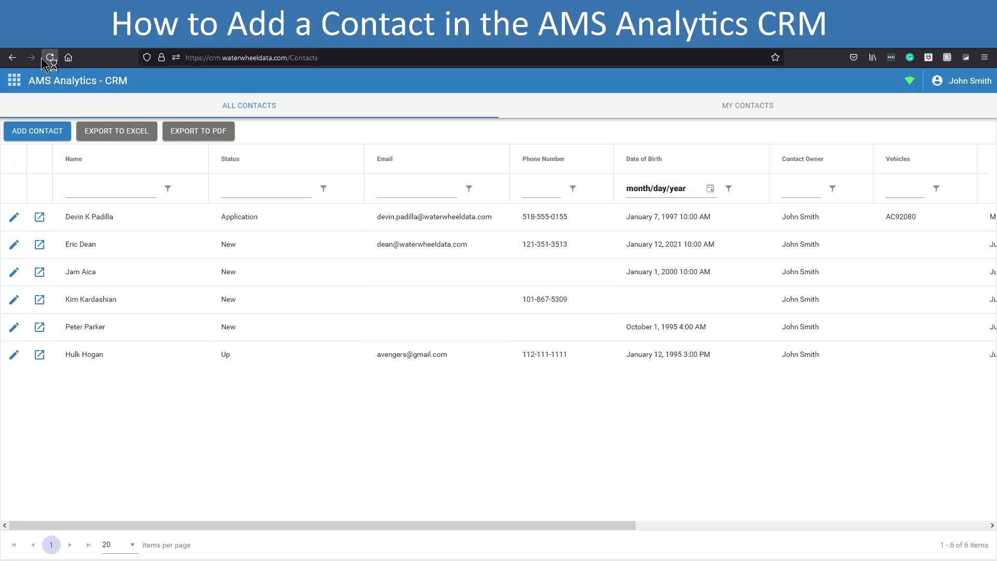
{"action": "left_click", "coordinate": [43, 59]}
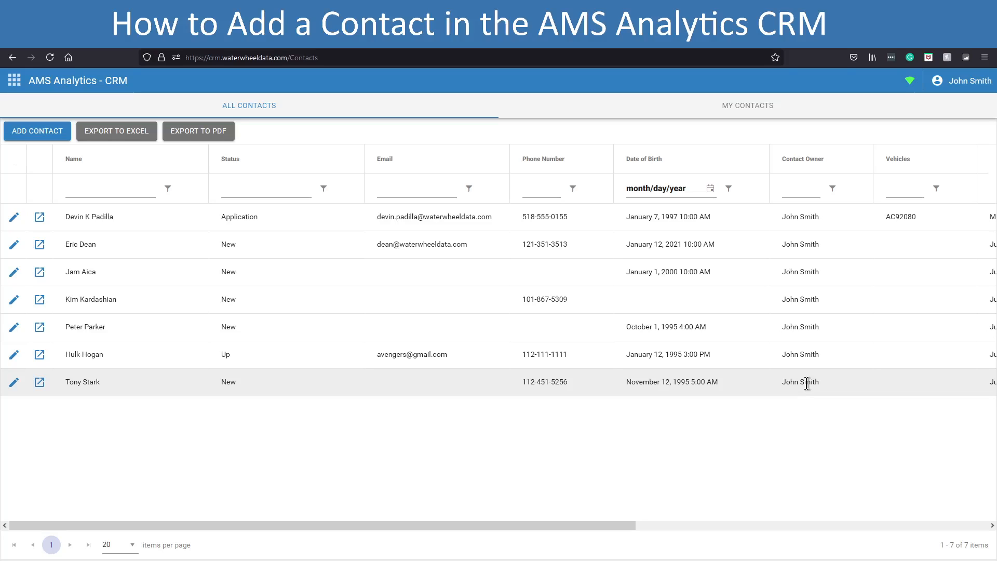
{"action": "left_click", "coordinate": [94, 383]}
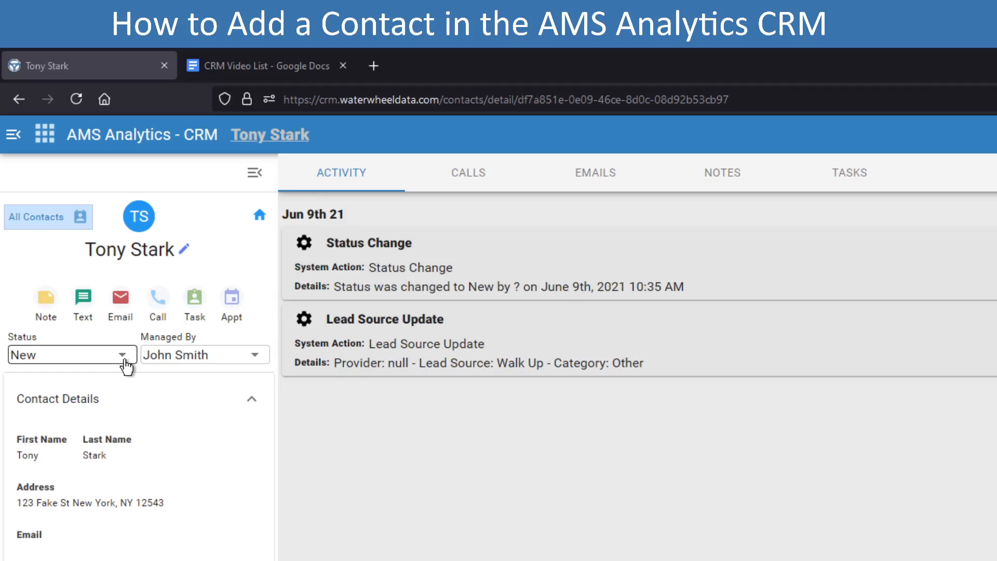
Step: Set the new contact's status to Up and apply the update
{"action": "left_click", "coordinate": [124, 357]}
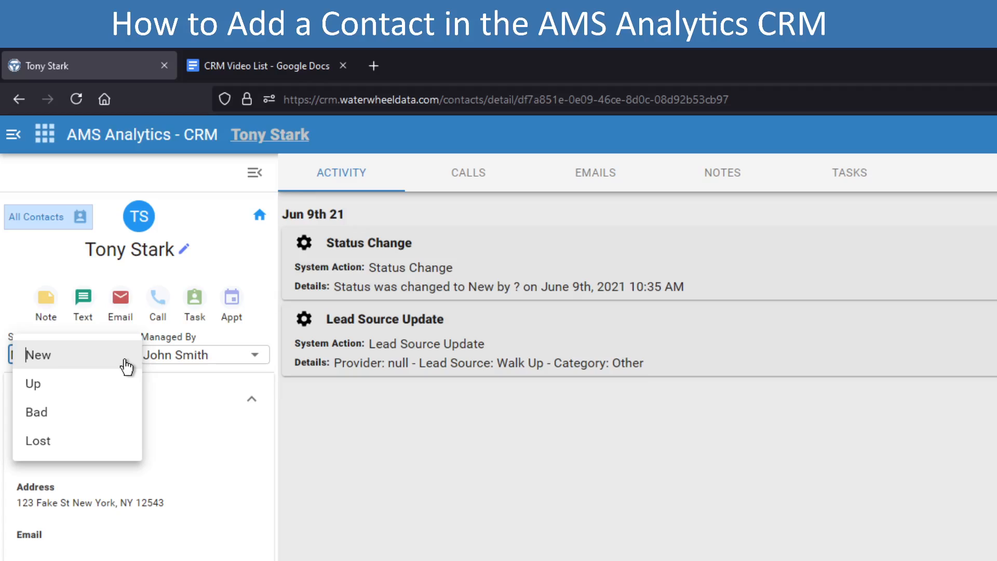
{"action": "left_click", "coordinate": [470, 541]}
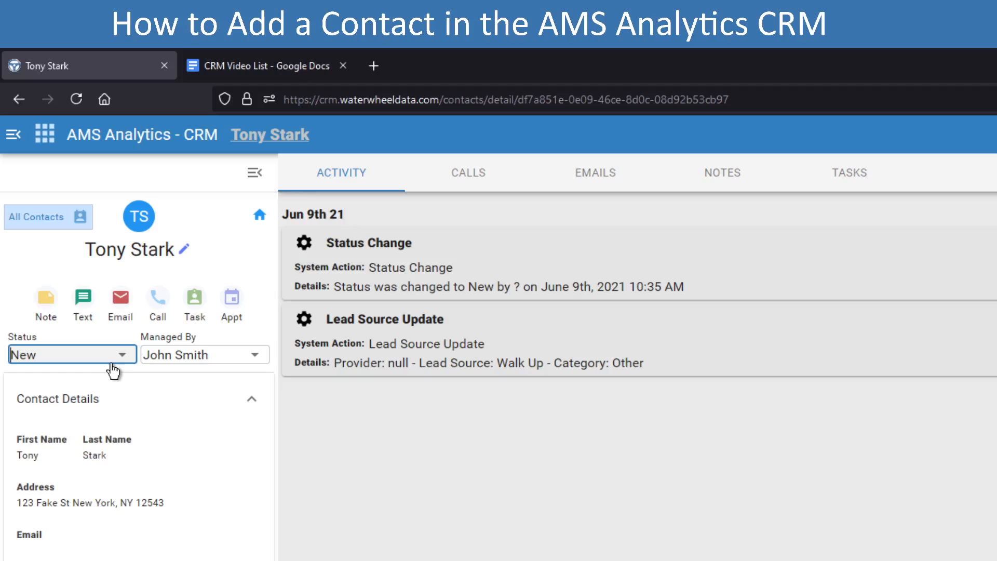
{"action": "left_click", "coordinate": [112, 363]}
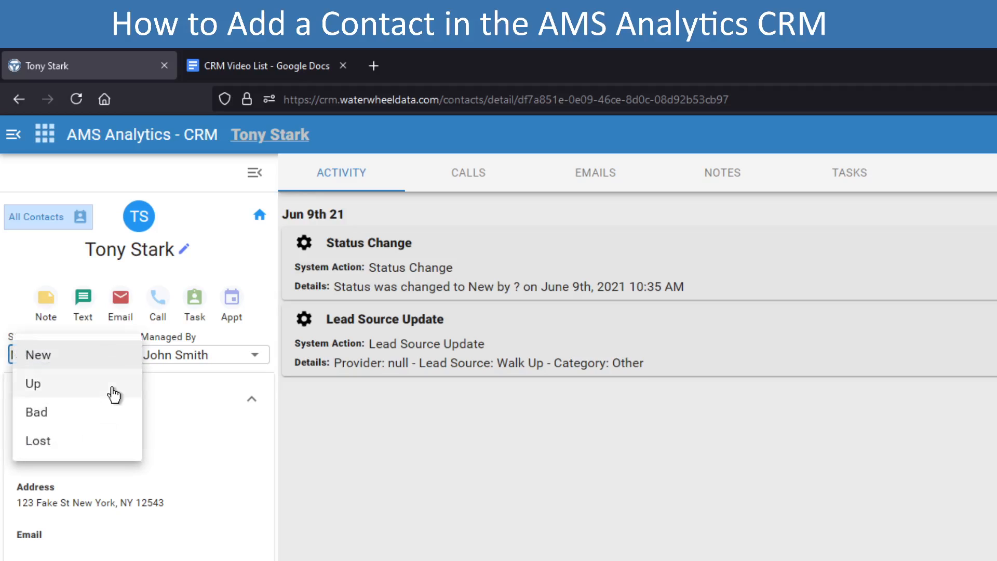
{"action": "left_click", "coordinate": [114, 394]}
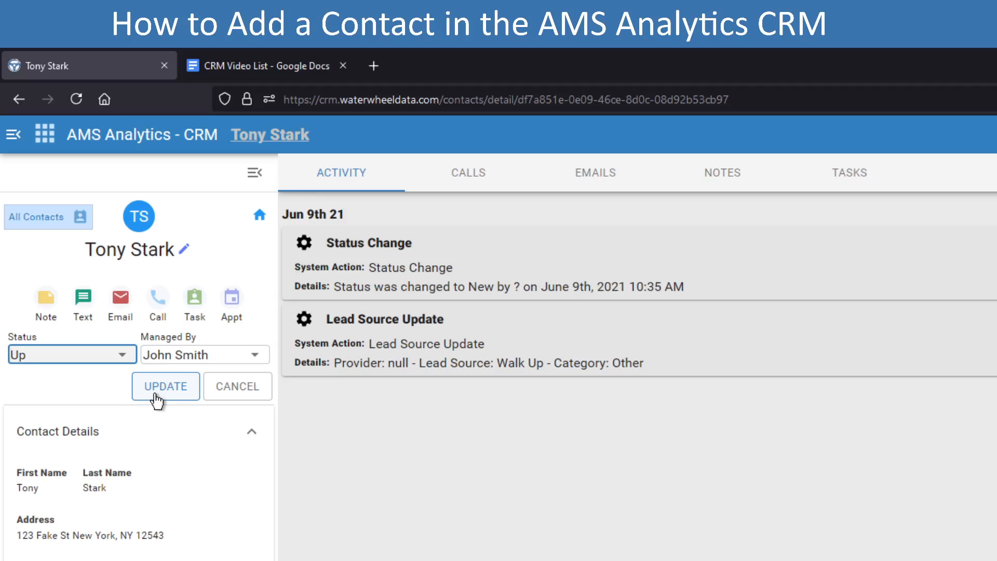
{"action": "left_click", "coordinate": [167, 387]}
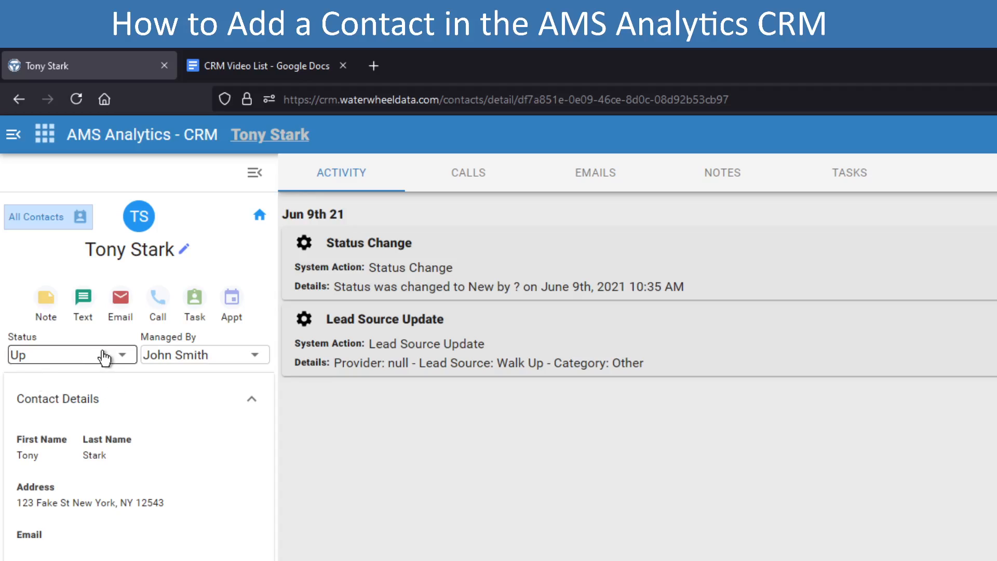
Step: Select Active as the contact's status
{"action": "left_click", "coordinate": [107, 357]}
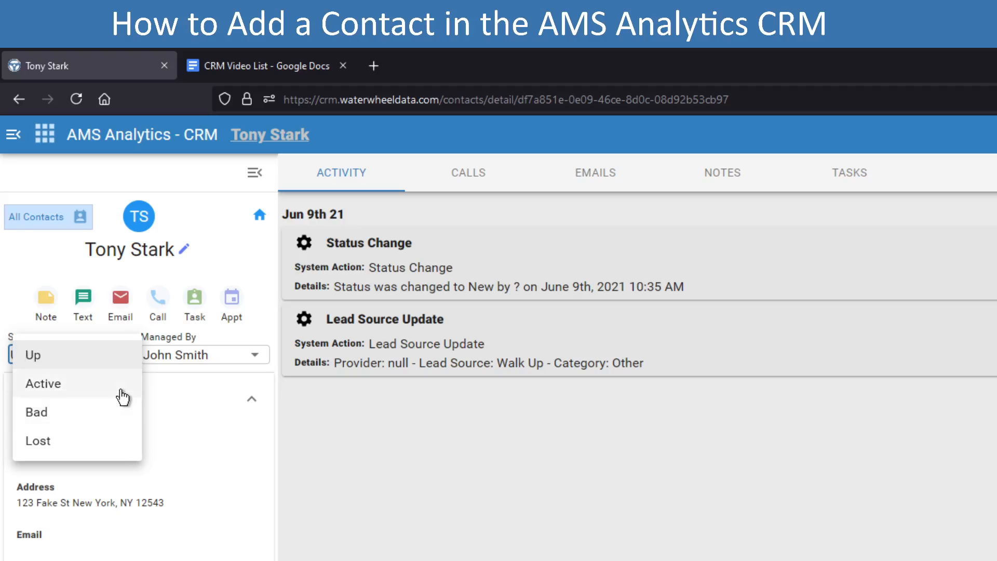
{"action": "left_click", "coordinate": [445, 494]}
{"action": "left_click", "coordinate": [129, 364]}
{"action": "left_click", "coordinate": [125, 387]}
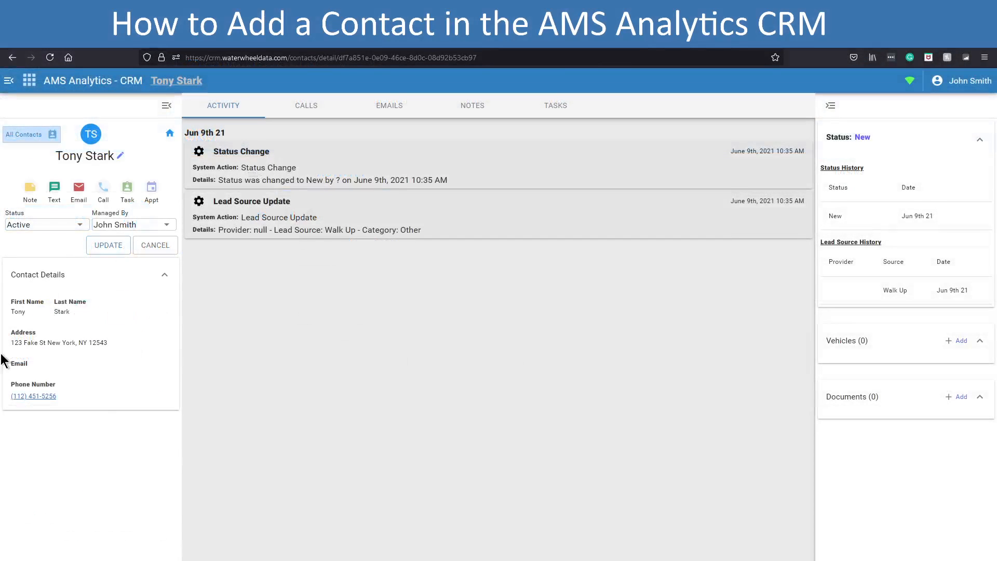
Step: Edit the contact's details, replace the last four digits of the primary work phone number and save the contact
{"action": "left_click_drag", "start_coordinate": [83, 343], "coordinate": [10, 398]}
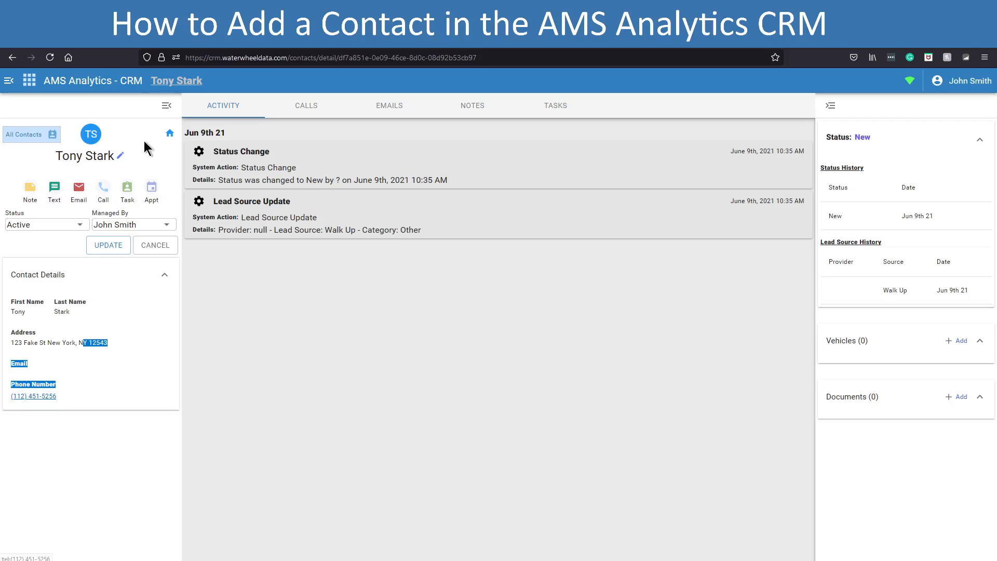
{"action": "left_click", "coordinate": [122, 155]}
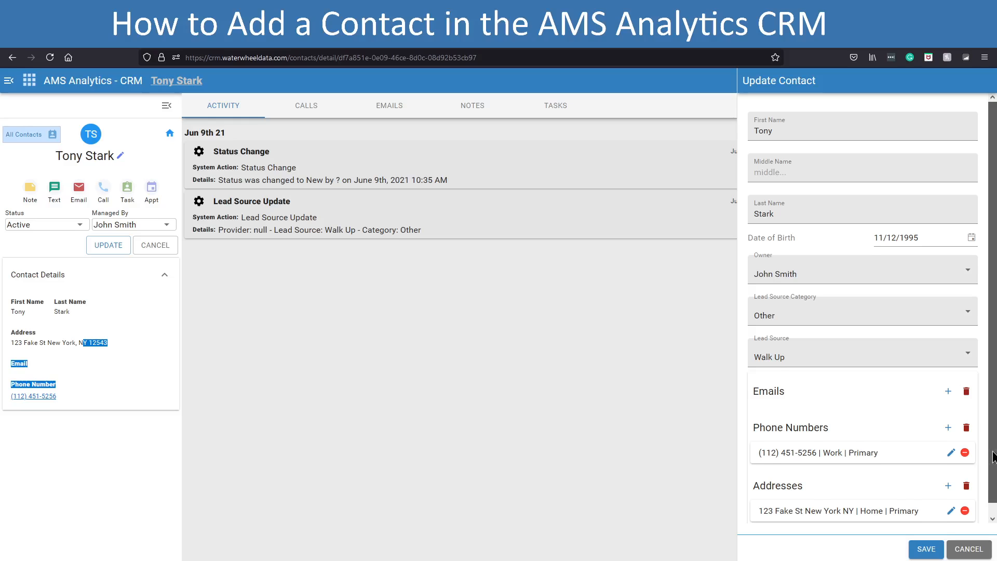
{"action": "scroll", "coordinate": [993, 457], "scroll_direction": "down", "scroll_amount": 1}
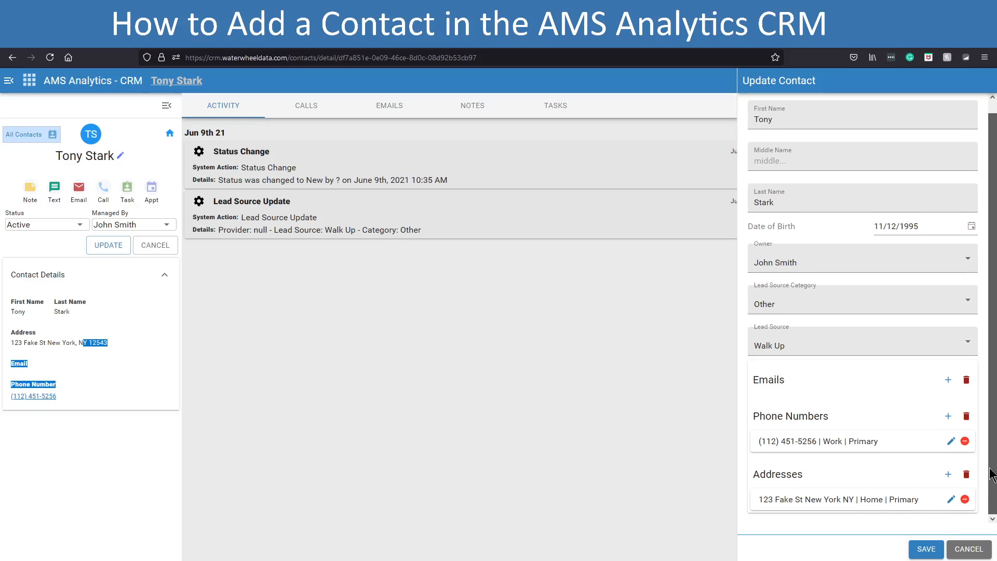
{"action": "left_click", "coordinate": [954, 445]}
{"action": "left_click", "coordinate": [436, 259]}
{"action": "left_click_drag", "start_coordinate": [456, 257], "coordinate": [509, 266]}
{"action": "type", "text": "5652"}
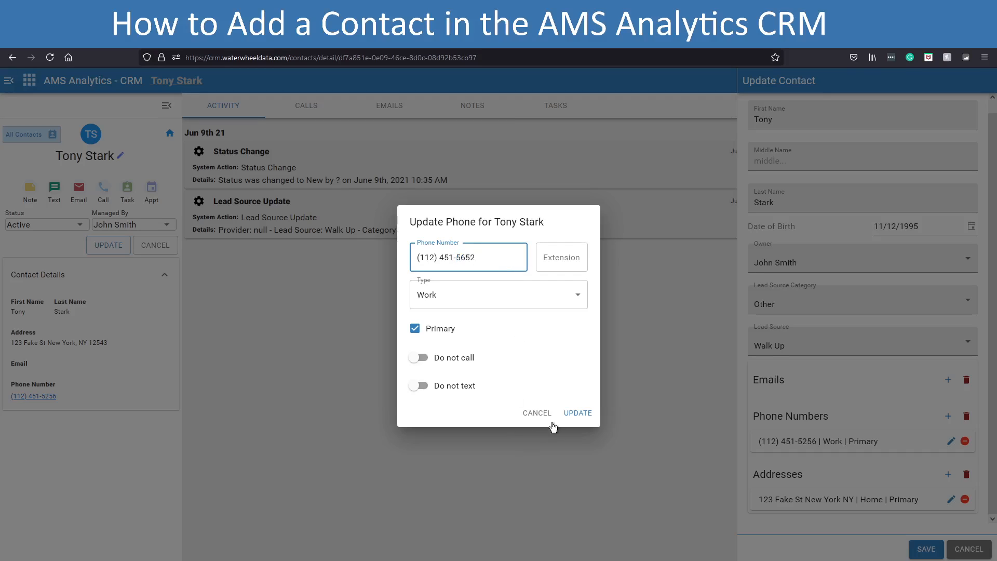
{"action": "left_click", "coordinate": [577, 414]}
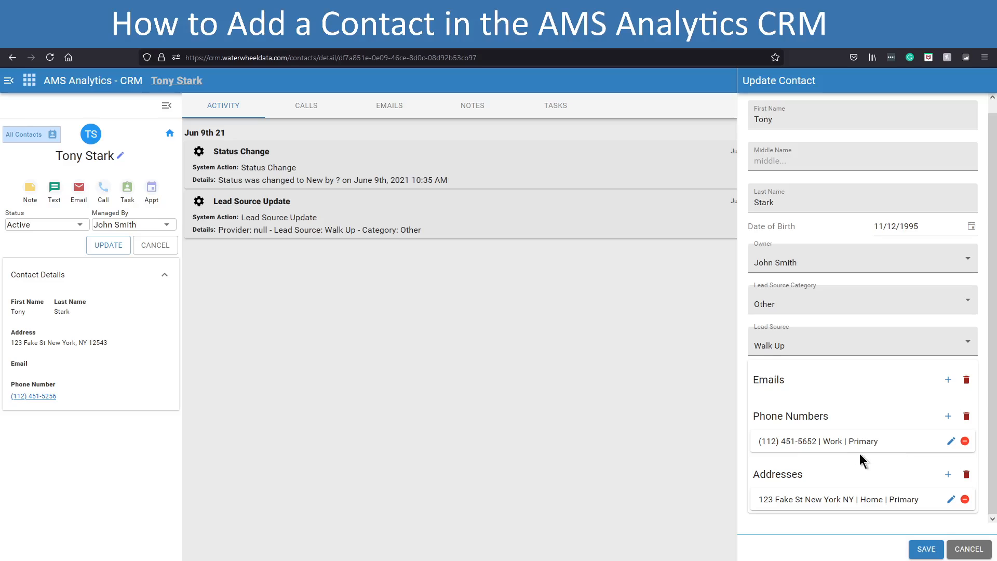
{"action": "left_click", "coordinate": [925, 552]}
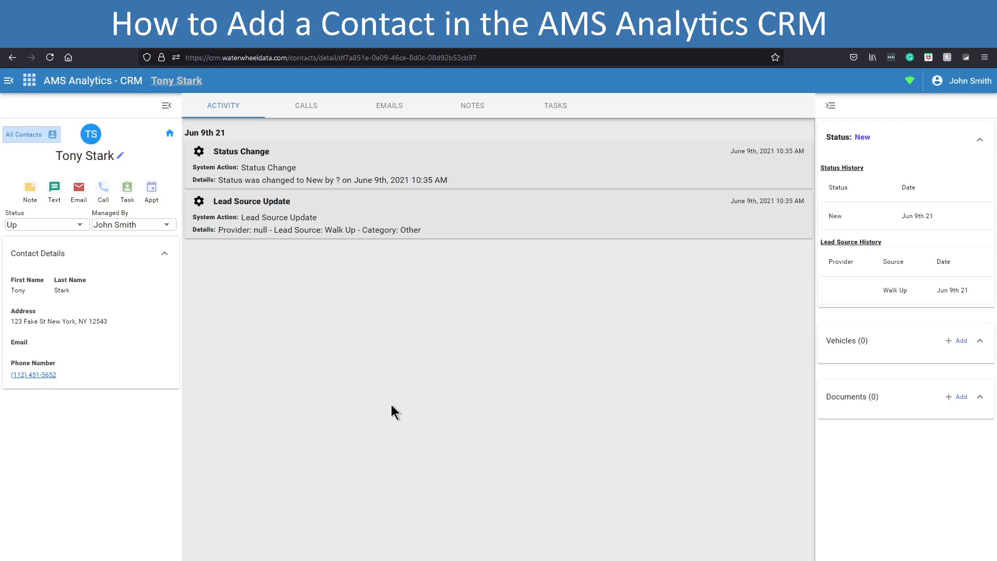
Step: Return to the contact list by way of the home dashboard and open a blank Add Contact form
{"action": "left_click", "coordinate": [28, 86]}
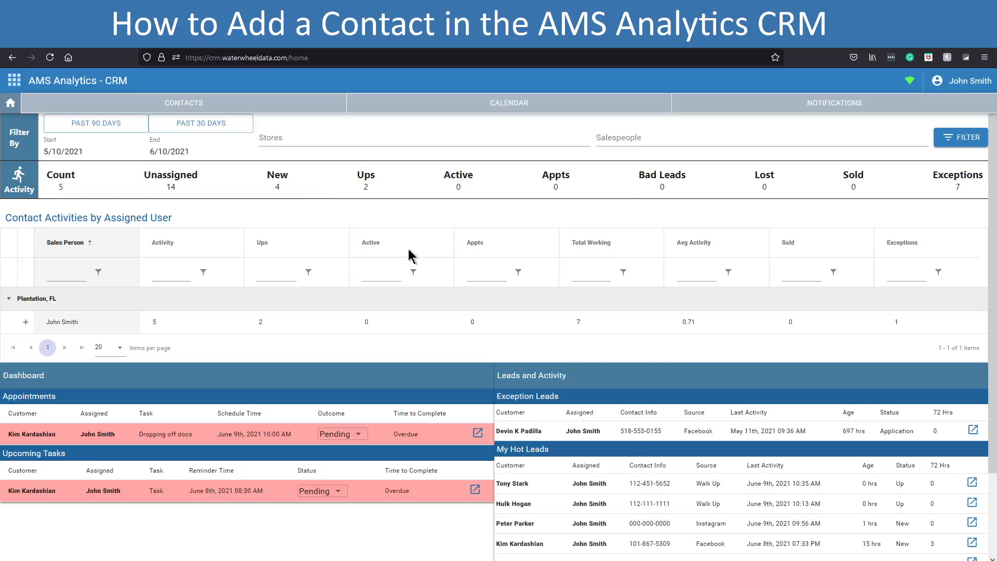
{"action": "left_click", "coordinate": [195, 110]}
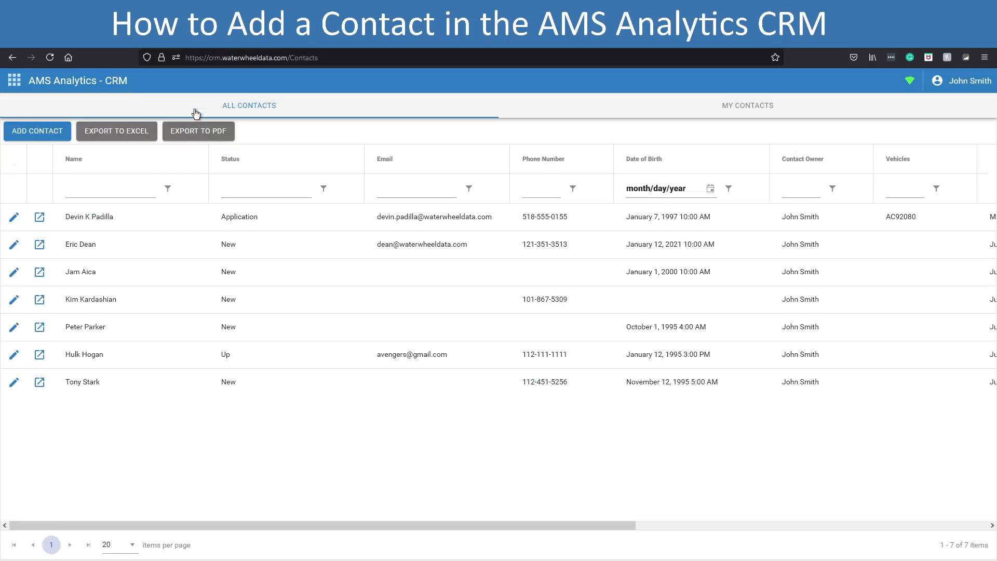
{"action": "left_click", "coordinate": [38, 133]}
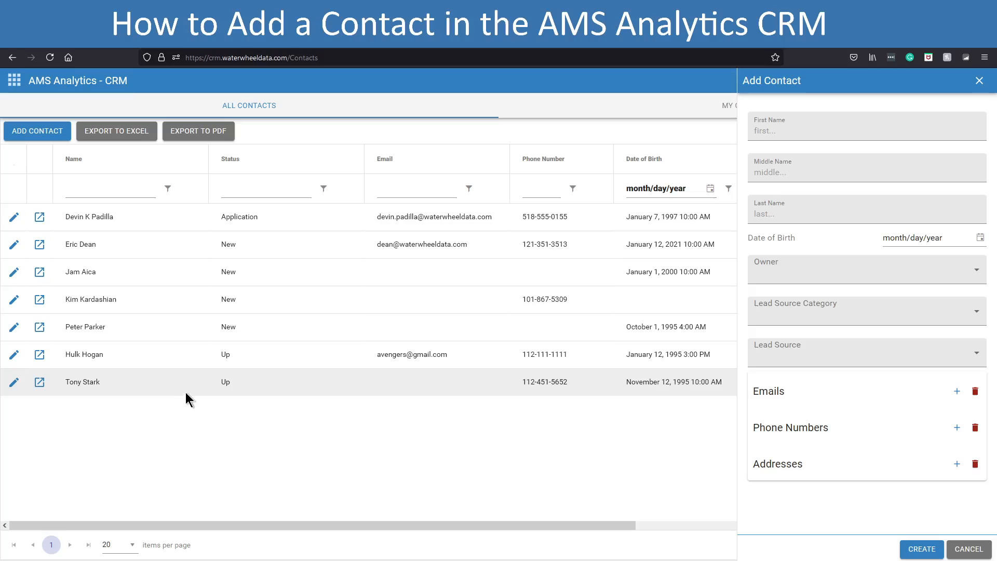
Step: Reopen the newly added contact's record from the list and view the statuses it can be given
{"action": "left_click", "coordinate": [171, 387]}
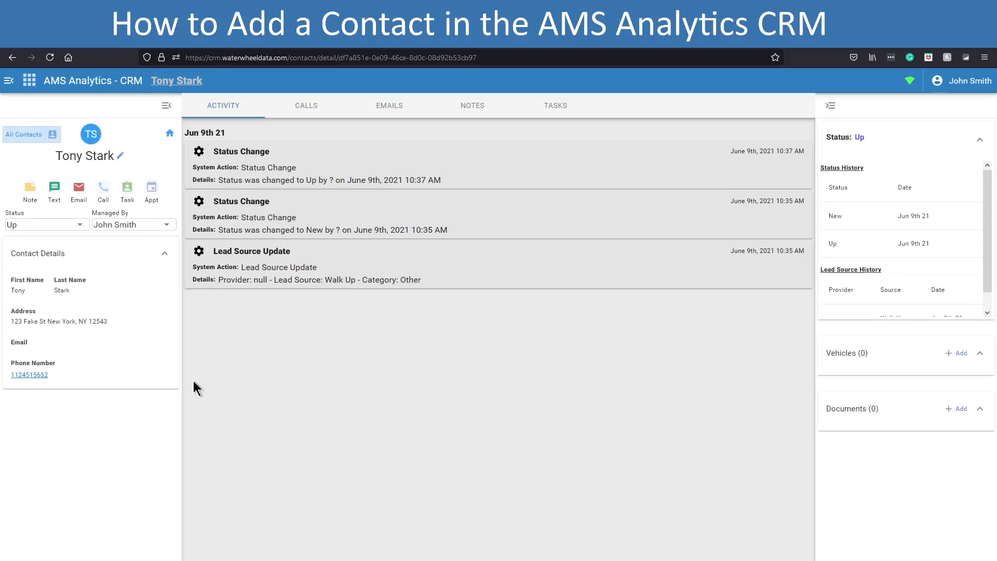
{"action": "left_click", "coordinate": [32, 225]}
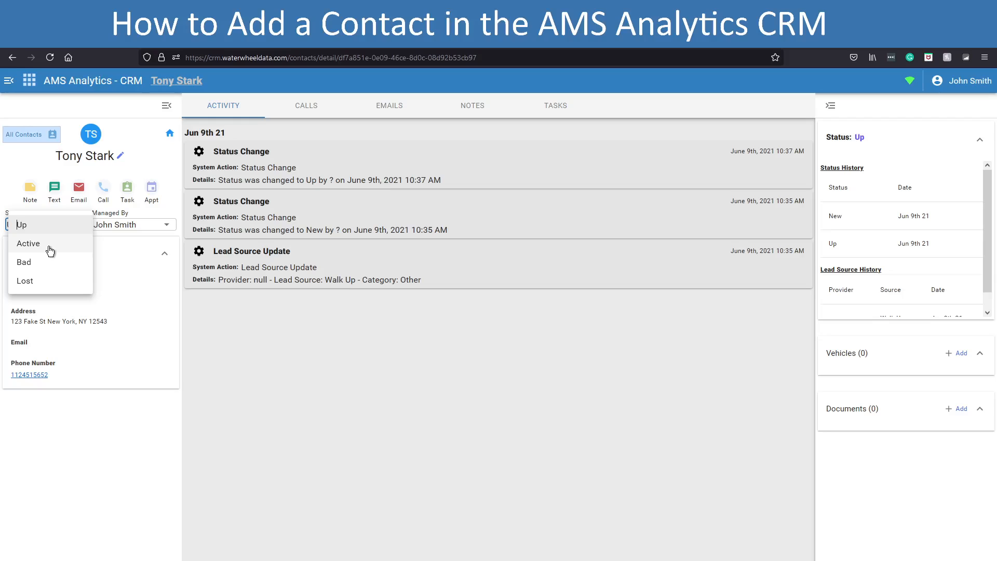
{"action": "left_click", "coordinate": [343, 335]}
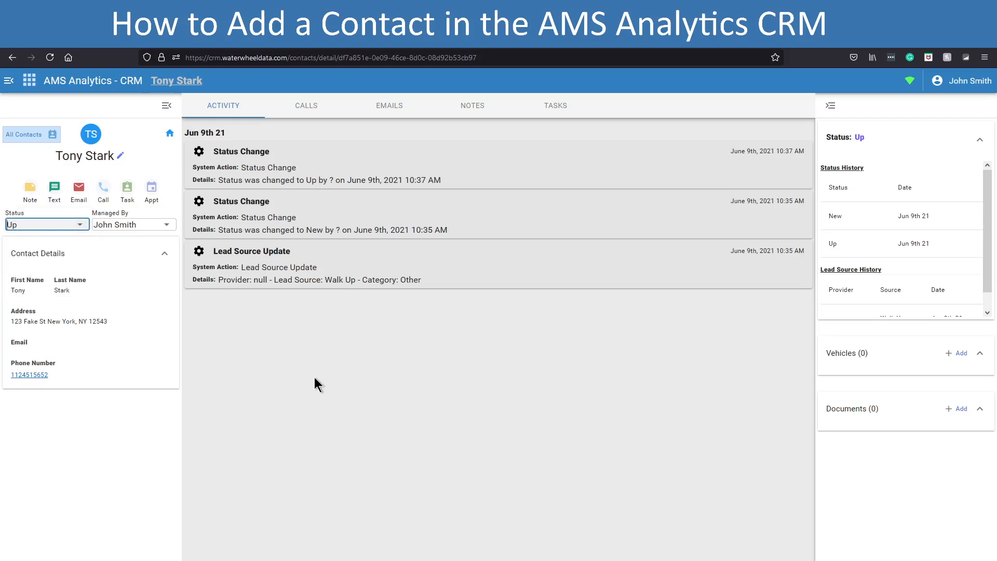